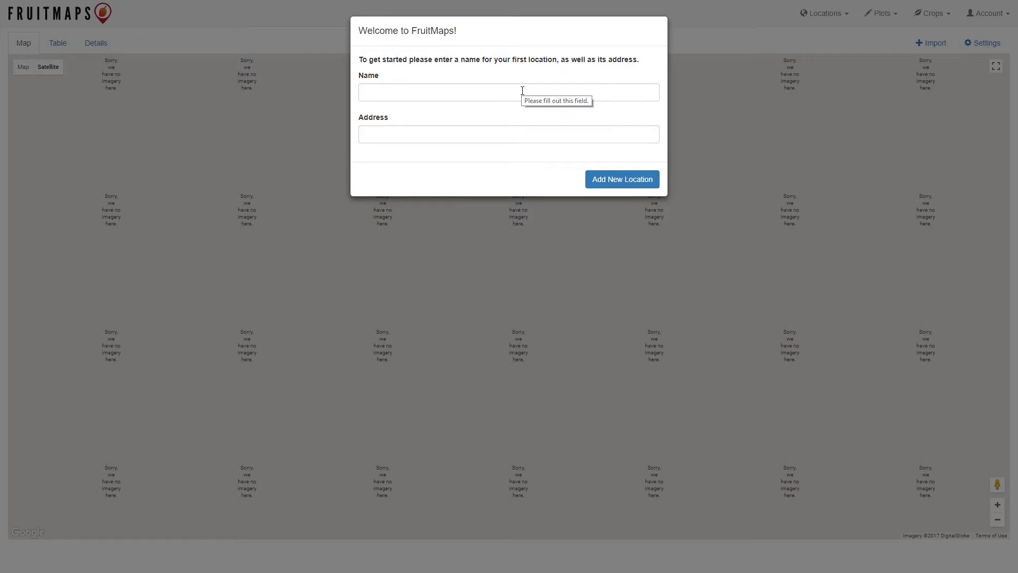
- Add the first location with the name CID Bioscience and its street address
{"action": "left_click", "coordinate": [522, 90]}
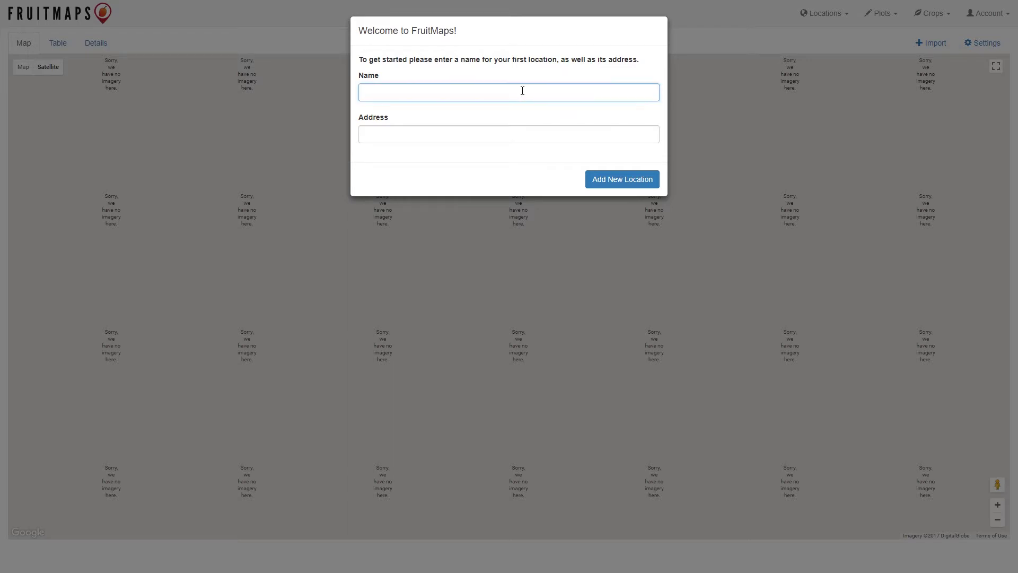
{"action": "type", "text": "CID Bioscience"}
{"action": "key", "text": "Tab"}
{"action": "type", "text": "1"}
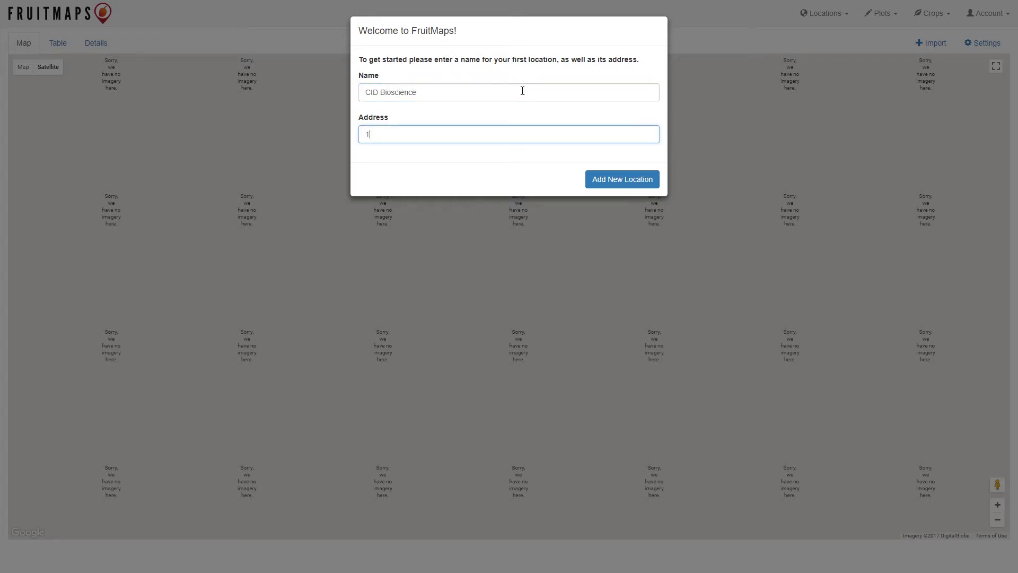
{"action": "type", "text": "554 NE 3rd AVE Camas WA"}
{"action": "left_click", "coordinate": [611, 178]}
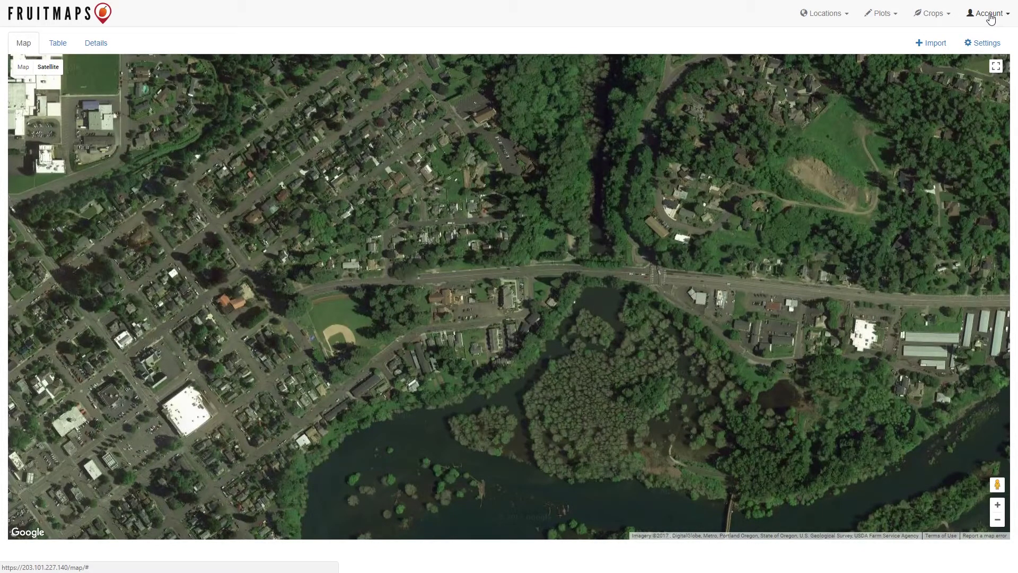
- Open the form for adding another location to view its fields, and close it without saving
{"action": "left_click", "coordinate": [828, 15]}
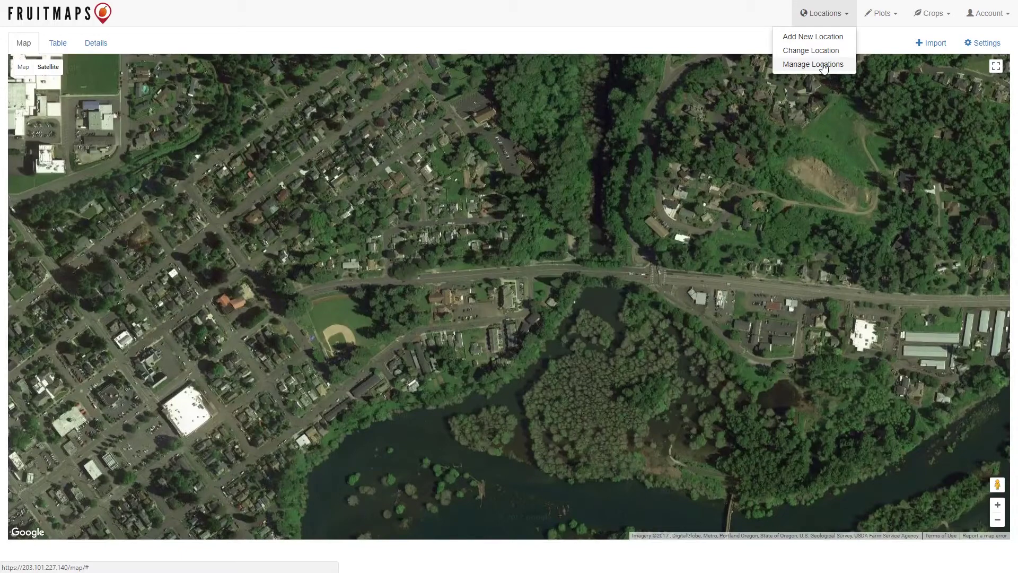
{"action": "left_click", "coordinate": [800, 37]}
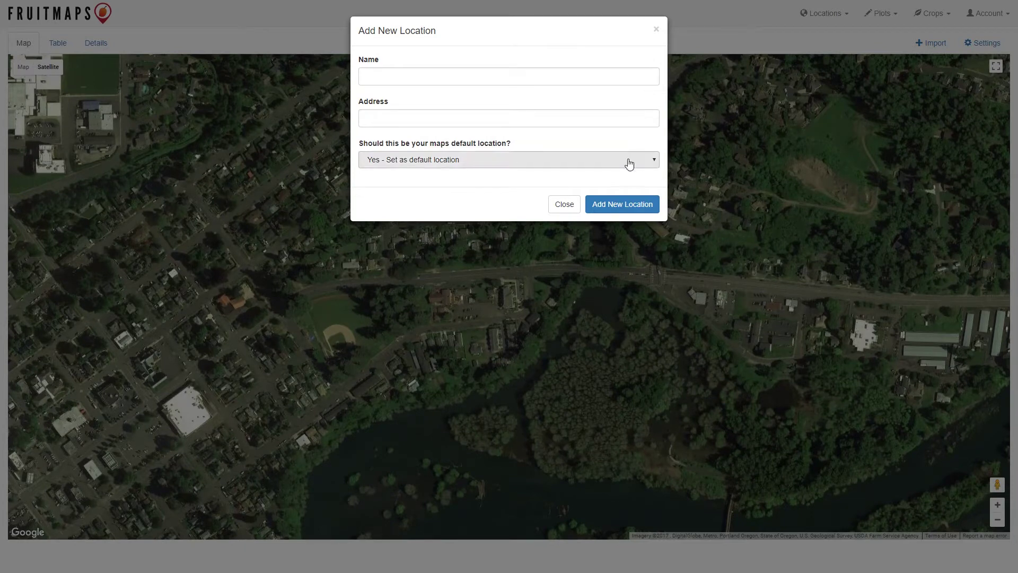
{"action": "left_click", "coordinate": [562, 210]}
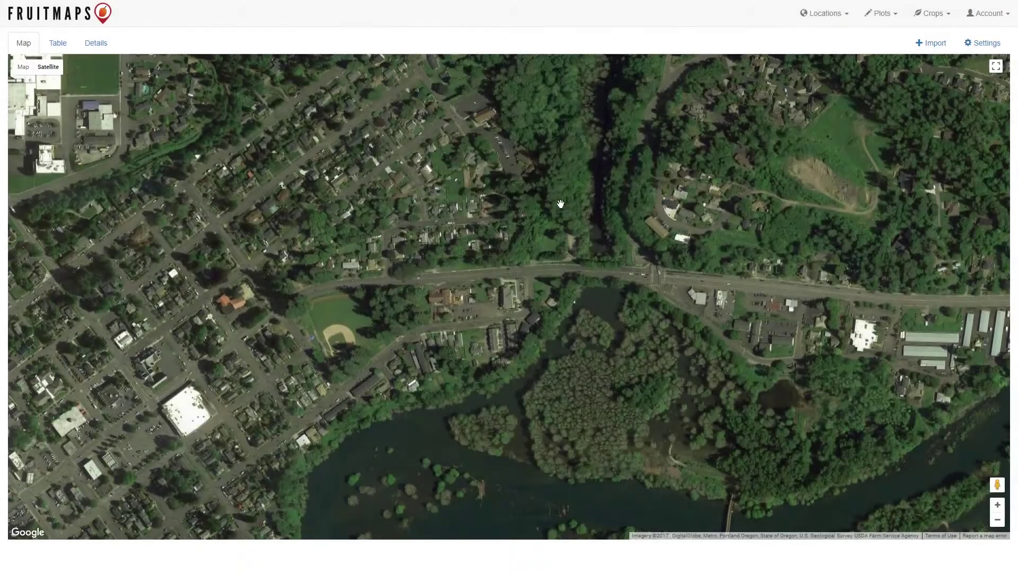
- View the lists for changing and managing the saved locations, closing each without changes
{"action": "left_click", "coordinate": [828, 13]}
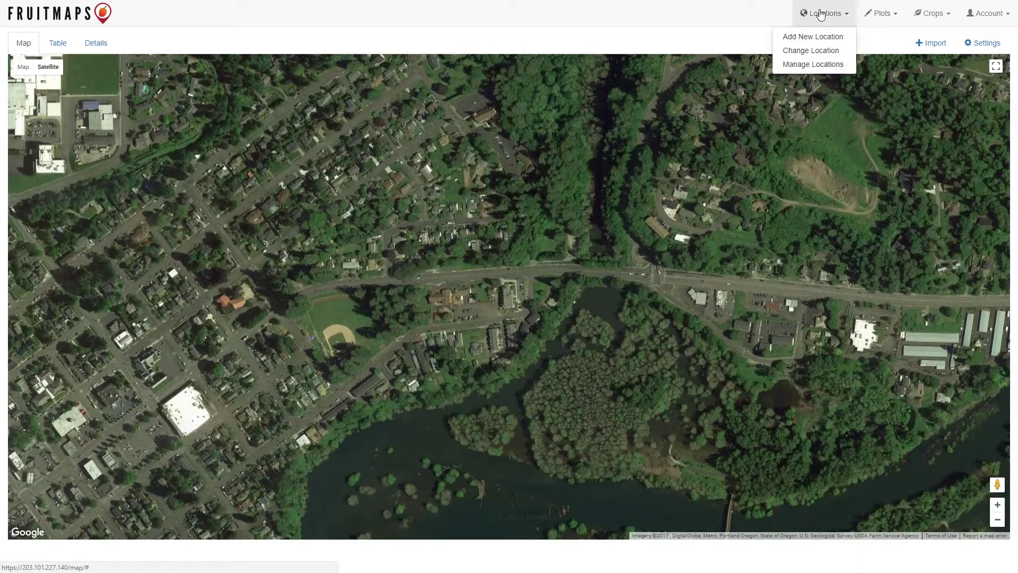
{"action": "left_click", "coordinate": [811, 51]}
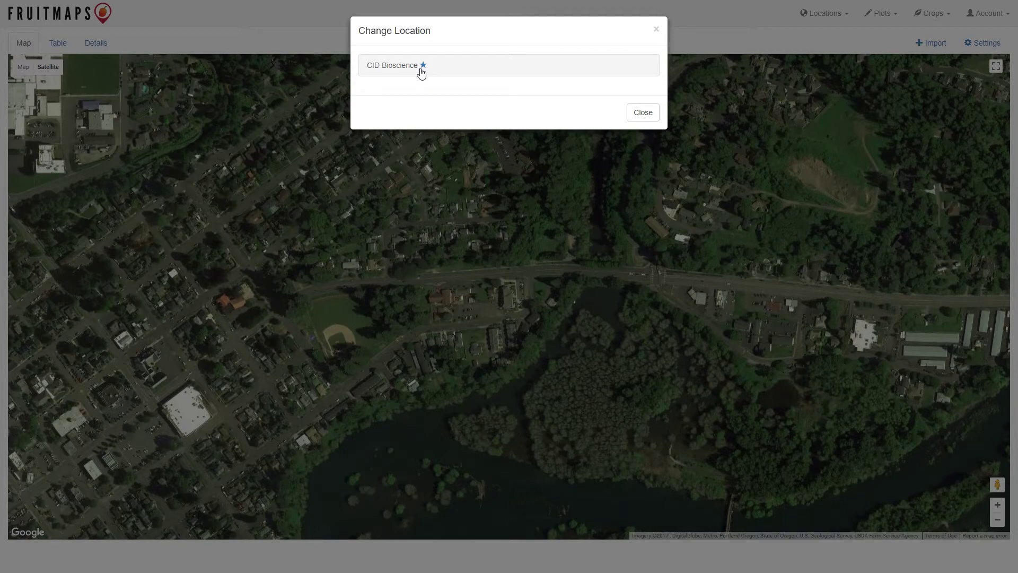
{"action": "left_click", "coordinate": [643, 111]}
{"action": "left_click", "coordinate": [831, 24]}
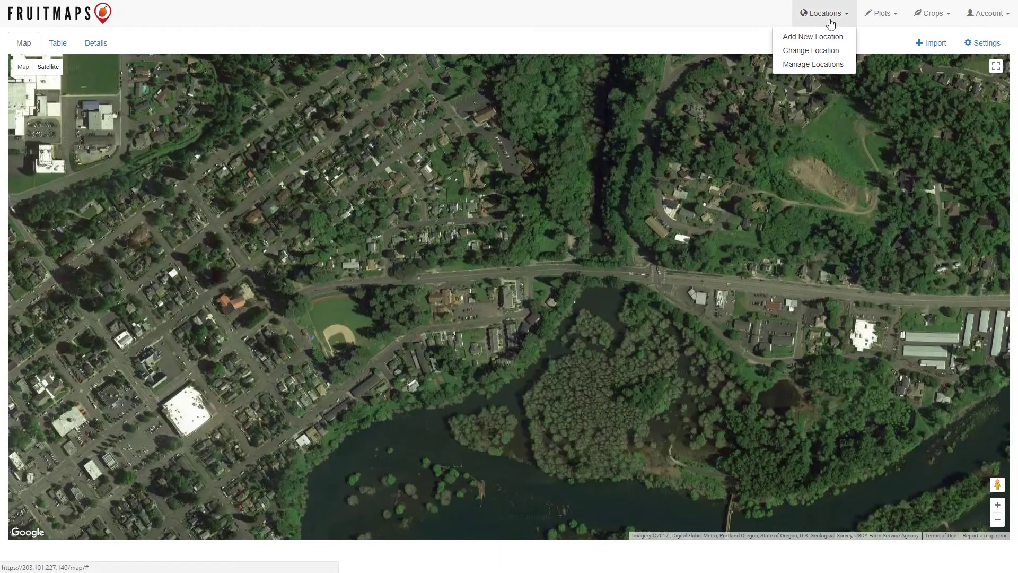
{"action": "left_click", "coordinate": [827, 68]}
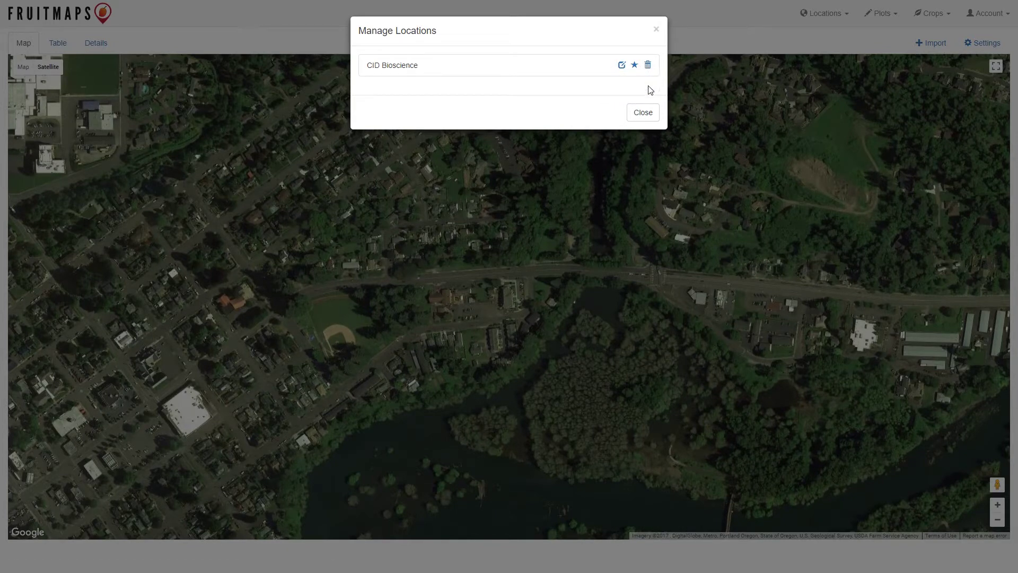
{"action": "left_click", "coordinate": [643, 115]}
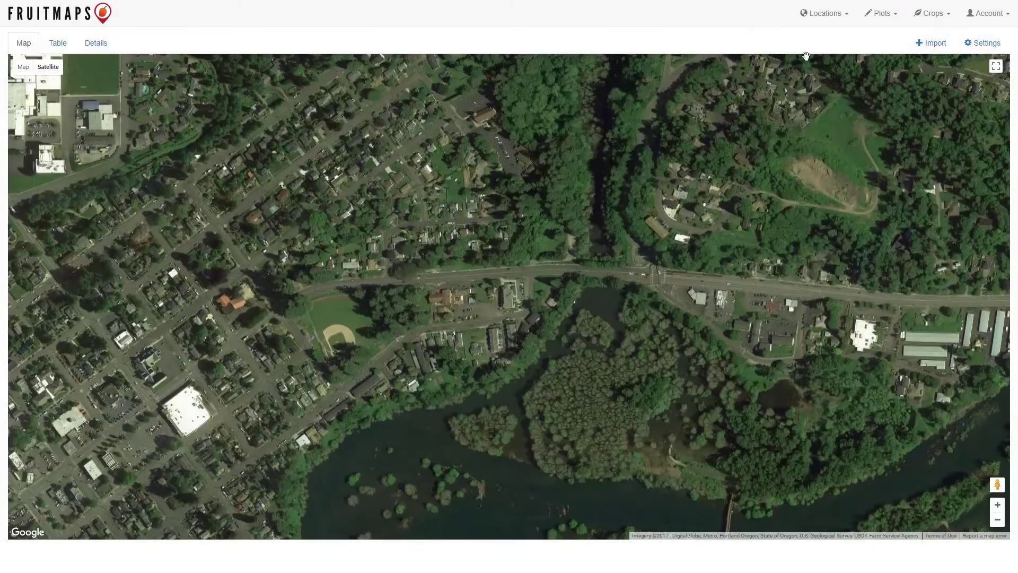
- Add two plot boundary points at the northeast and southeast corners of the building lot just south of the main road
{"action": "left_click", "coordinate": [876, 23]}
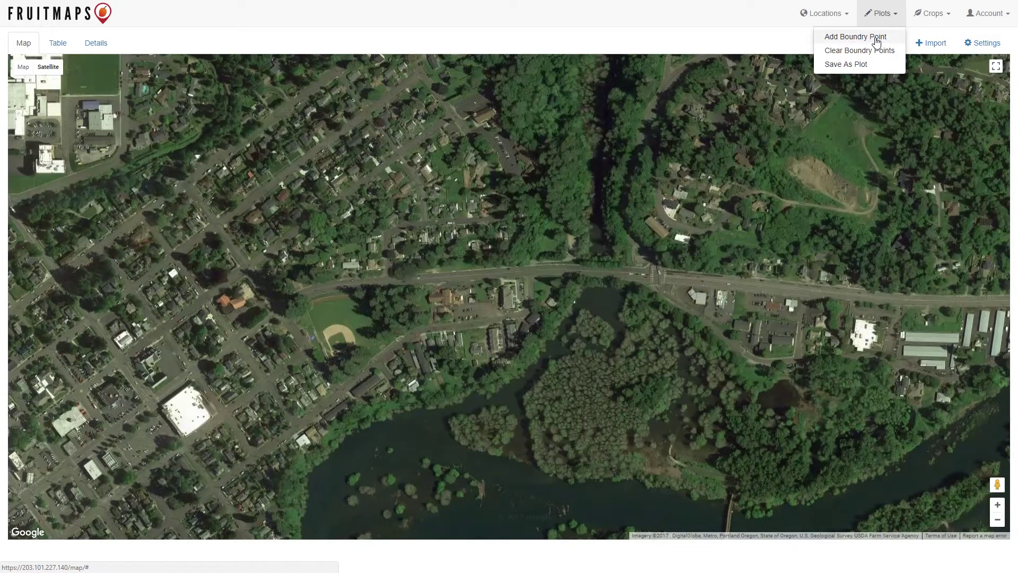
{"action": "left_click", "coordinate": [855, 36]}
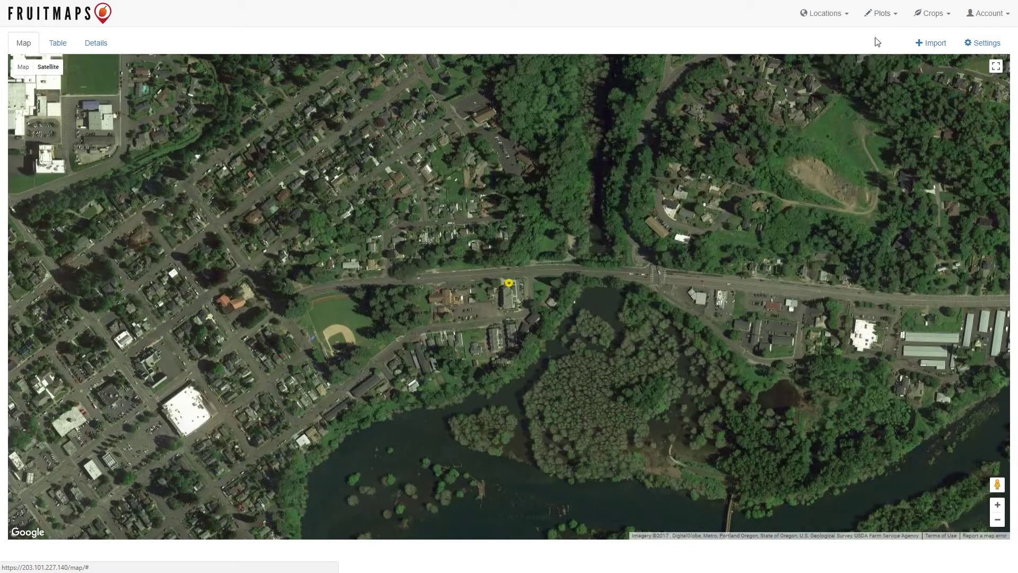
{"action": "left_click_drag", "start_coordinate": [509, 290], "coordinate": [525, 286]}
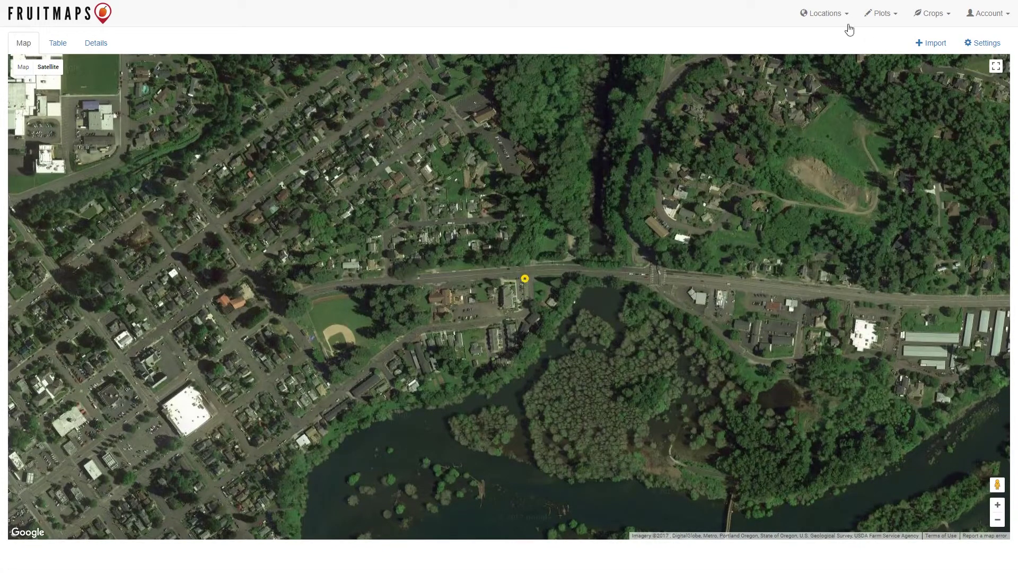
{"action": "left_click", "coordinate": [879, 14]}
{"action": "left_click", "coordinate": [861, 37]}
{"action": "left_click_drag", "start_coordinate": [509, 283], "coordinate": [523, 308]}
- Add three more boundary points on the building lot's south edge, southwest corner and northwest corner to enclose the plot
{"action": "left_click", "coordinate": [880, 14]}
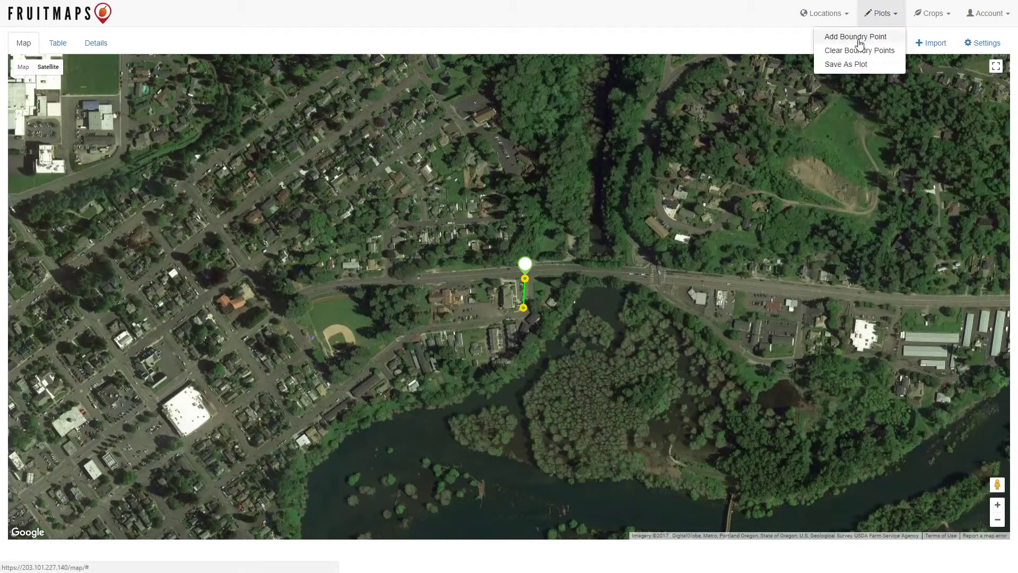
{"action": "left_click", "coordinate": [858, 38]}
{"action": "left_click_drag", "start_coordinate": [509, 283], "coordinate": [515, 313]}
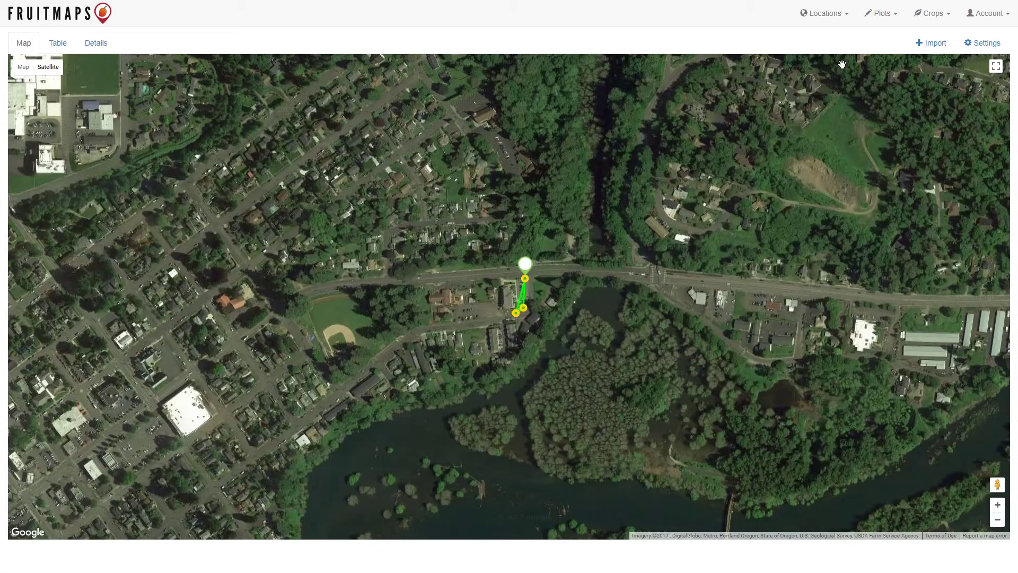
{"action": "left_click", "coordinate": [892, 16]}
{"action": "left_click", "coordinate": [865, 38]}
{"action": "left_click_drag", "start_coordinate": [506, 287], "coordinate": [500, 316]}
{"action": "left_click", "coordinate": [882, 16]}
{"action": "left_click", "coordinate": [864, 38]}
{"action": "left_click_drag", "start_coordinate": [507, 281], "coordinate": [496, 282]}
- Save the boundary around the building as a plot named Sample Plot 1 with no crop, and show the plot's details on the map
{"action": "left_click", "coordinate": [998, 507]}
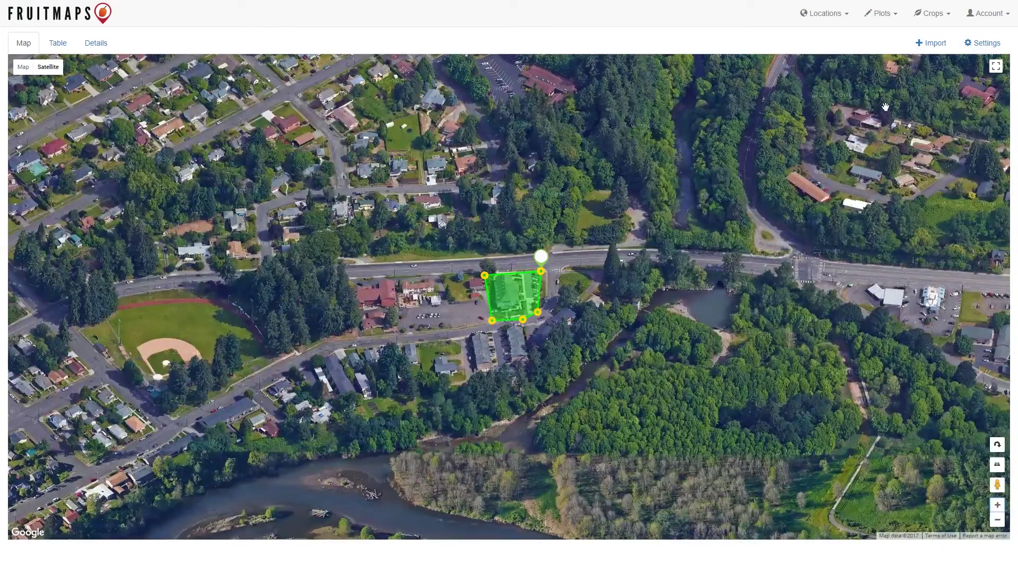
{"action": "left_click", "coordinate": [885, 14]}
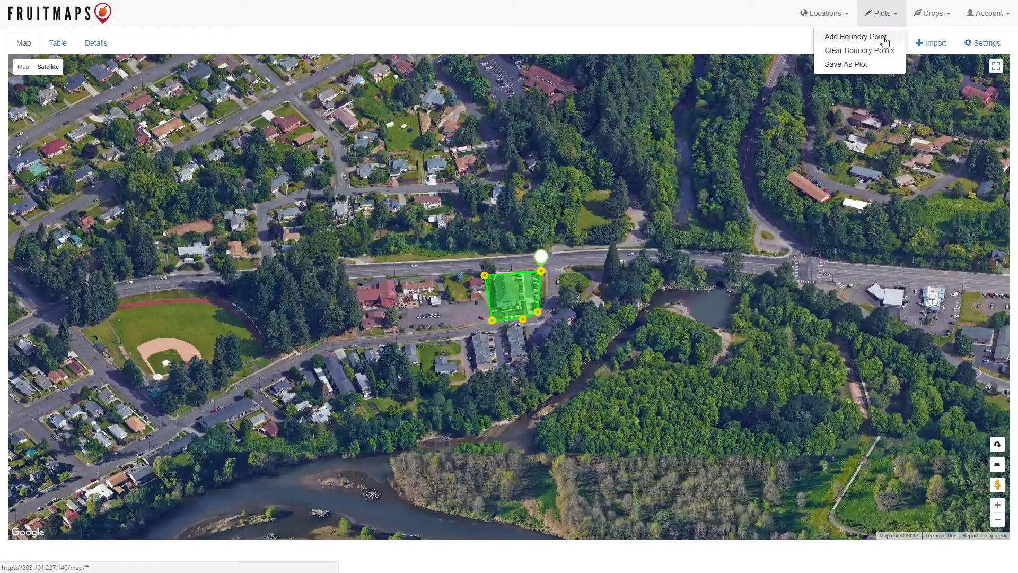
{"action": "left_click", "coordinate": [879, 65]}
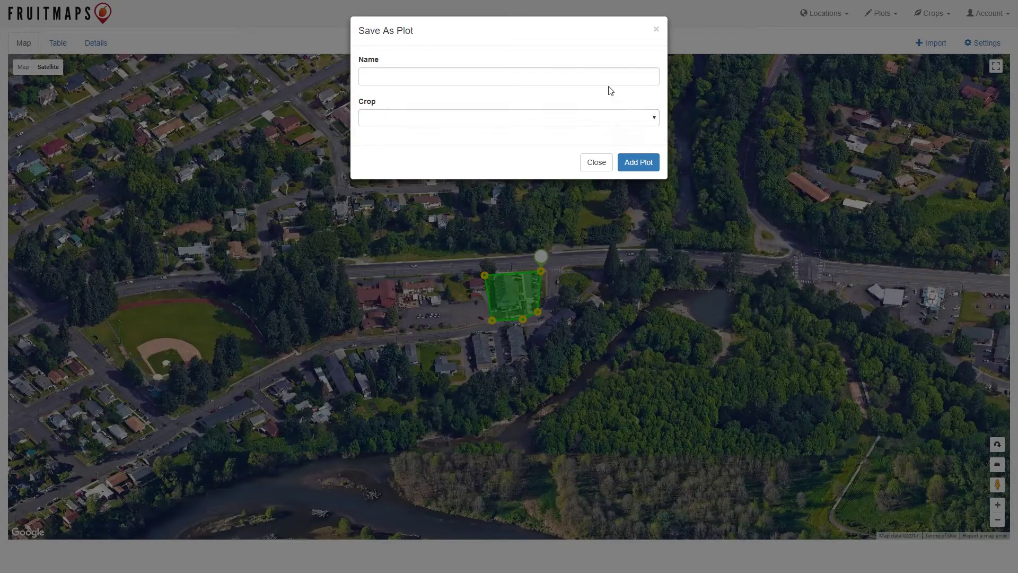
{"action": "left_click", "coordinate": [584, 75]}
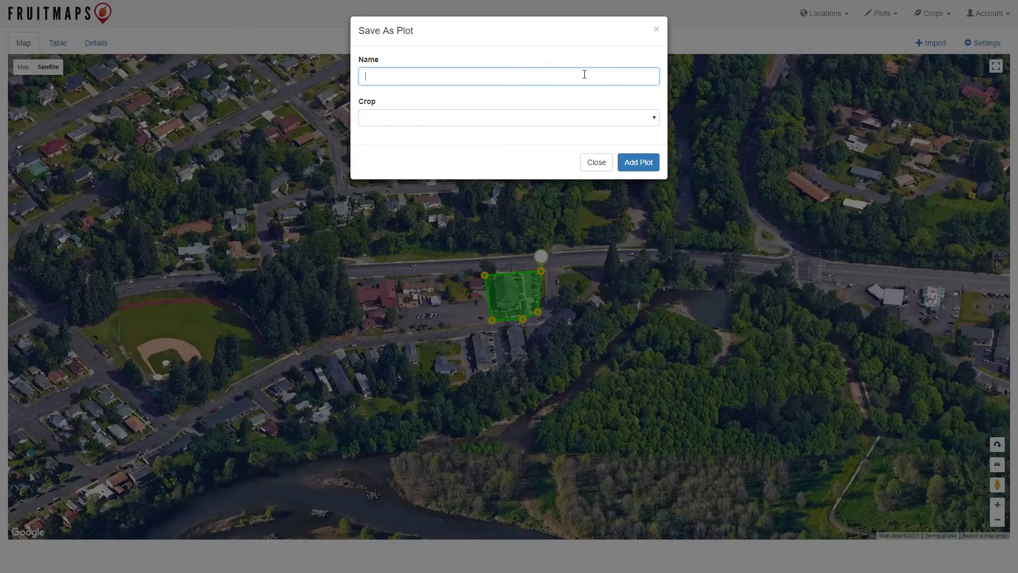
{"action": "type", "text": "Sample Plot 1"}
{"action": "left_click", "coordinate": [643, 167]}
{"action": "left_click", "coordinate": [643, 167]}
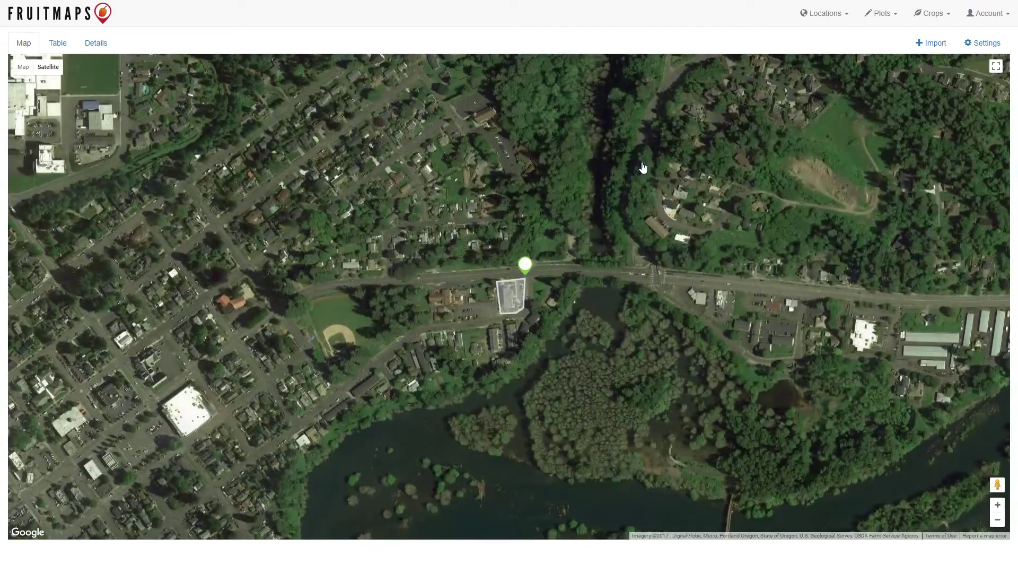
{"action": "left_click", "coordinate": [517, 300]}
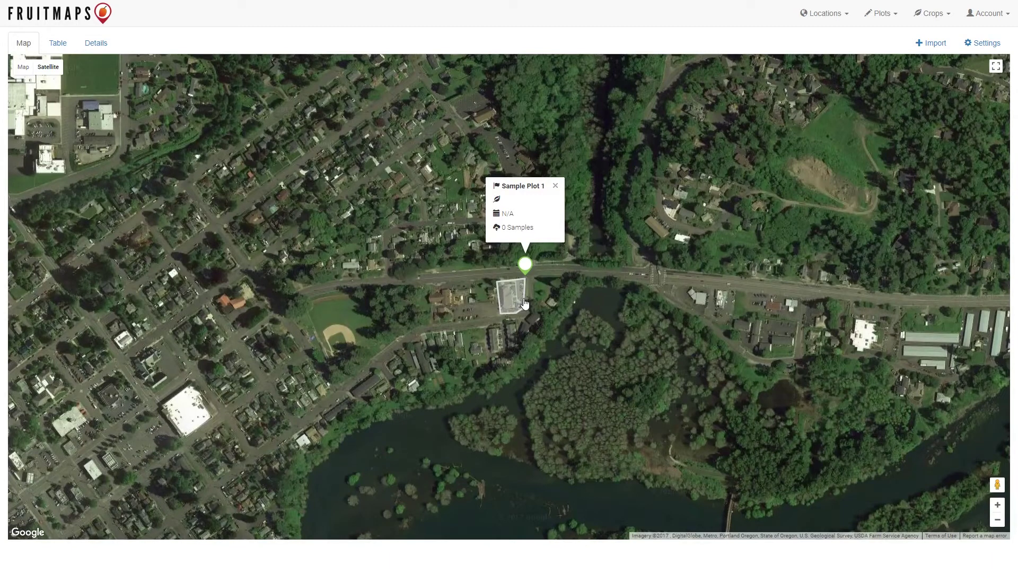
- Add a new crop named Apple with a heat value of 470, and close the crop form
{"action": "left_click", "coordinate": [938, 19]}
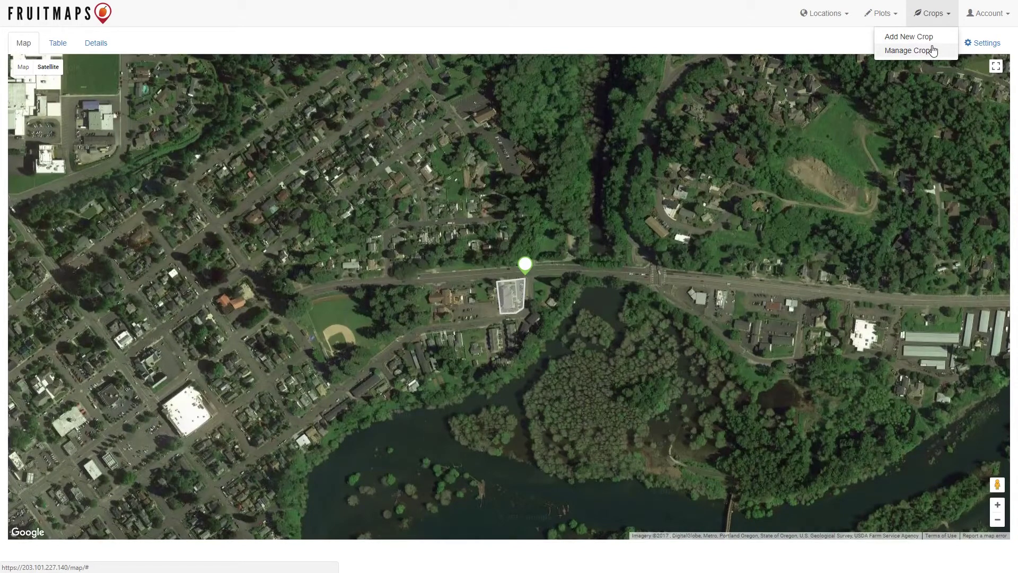
{"action": "left_click", "coordinate": [932, 37]}
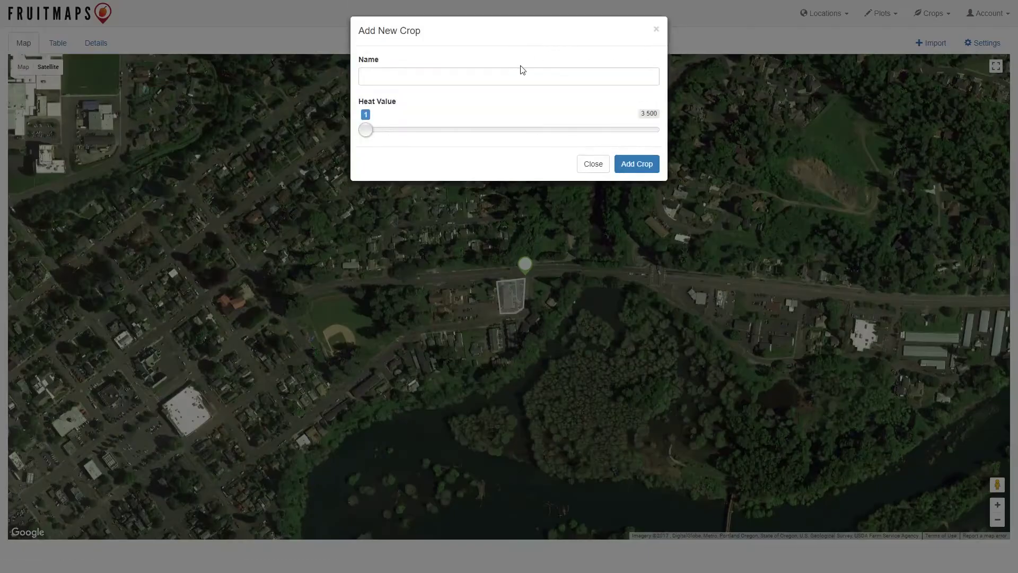
{"action": "left_click", "coordinate": [516, 73]}
{"action": "type", "text": "Apple"}
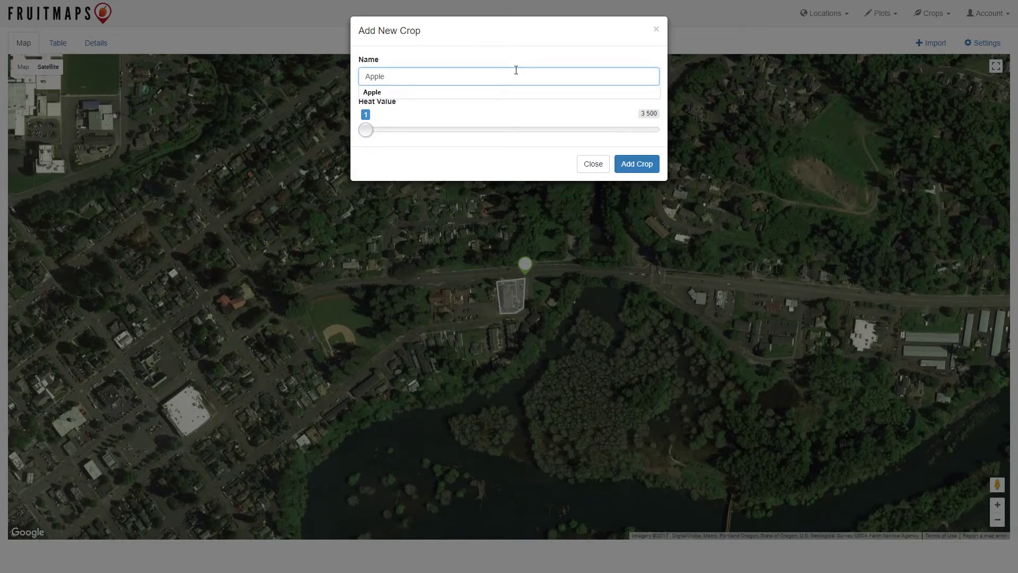
{"action": "left_click", "coordinate": [474, 161]}
{"action": "left_click_drag", "start_coordinate": [366, 133], "coordinate": [405, 138]}
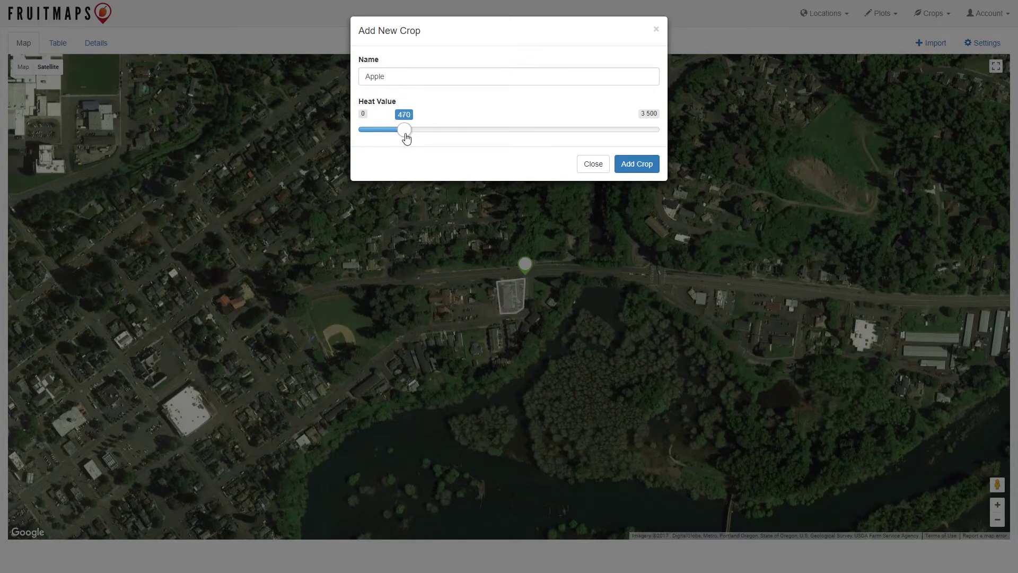
{"action": "left_click", "coordinate": [643, 171]}
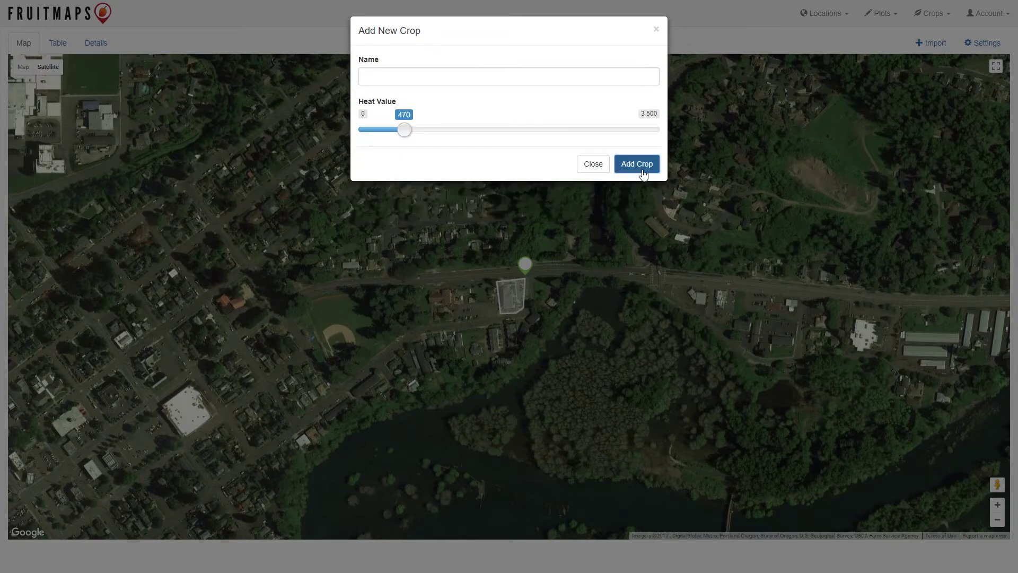
{"action": "left_click", "coordinate": [596, 165]}
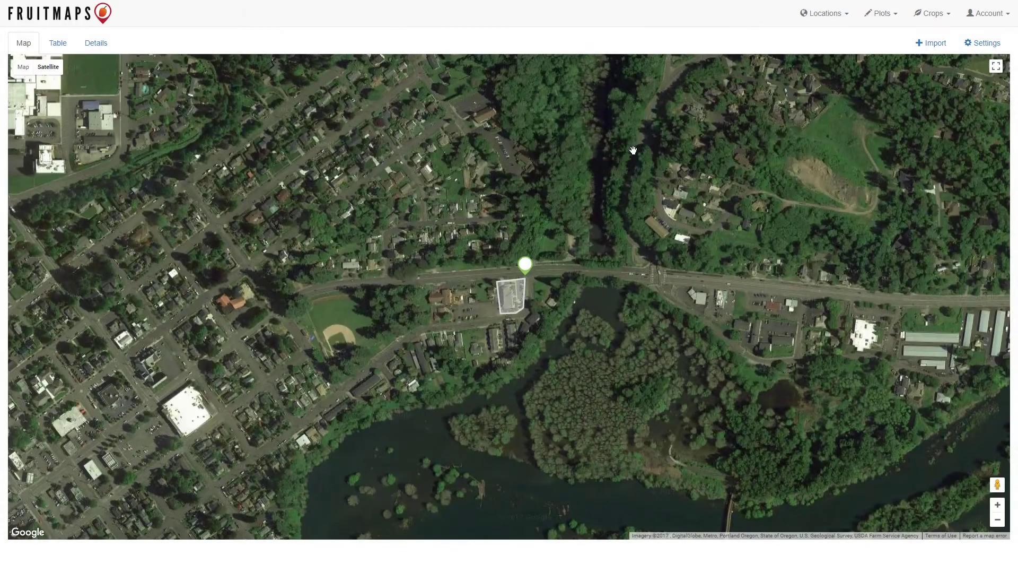
- View the list for managing saved crops, and close it without changes
{"action": "left_click", "coordinate": [929, 19]}
{"action": "left_click", "coordinate": [909, 51]}
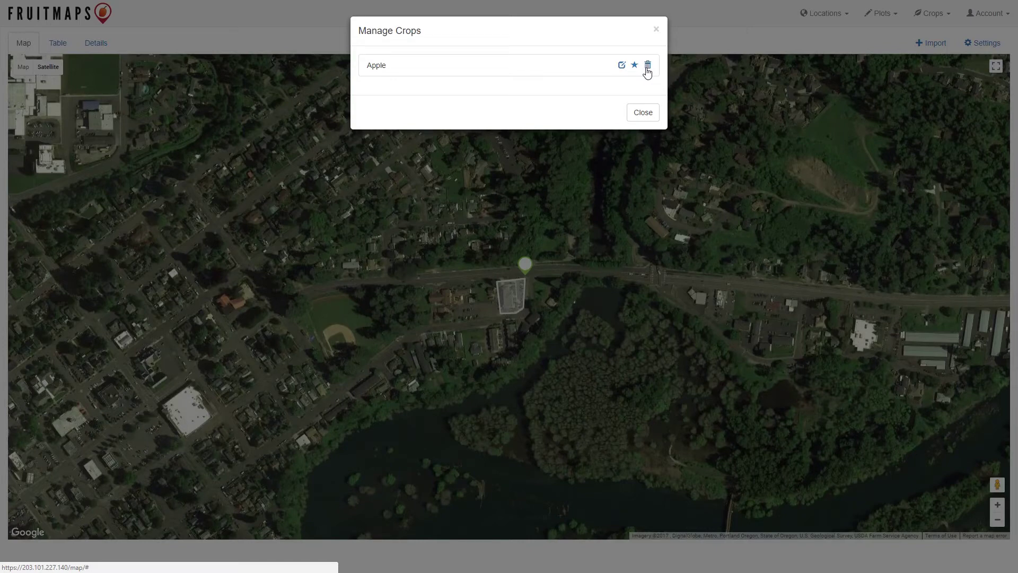
{"action": "left_click", "coordinate": [643, 113]}
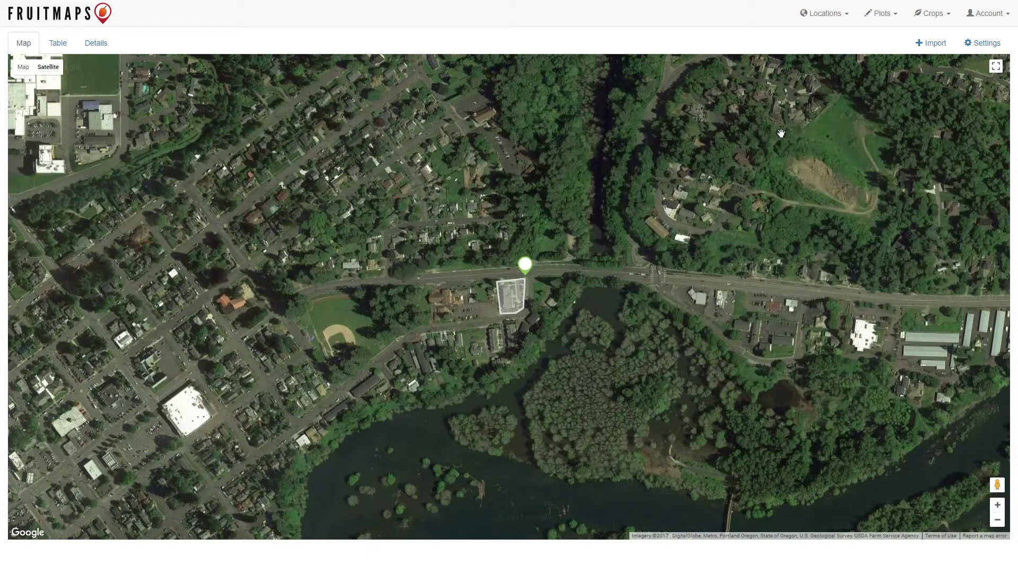
{"action": "left_click", "coordinate": [999, 21]}
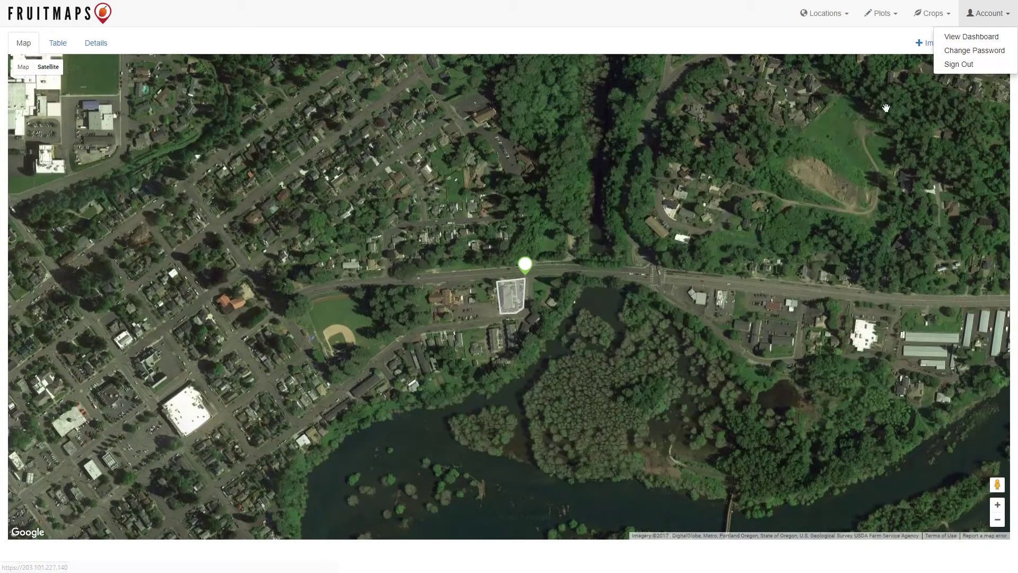
{"action": "left_click", "coordinate": [830, 110]}
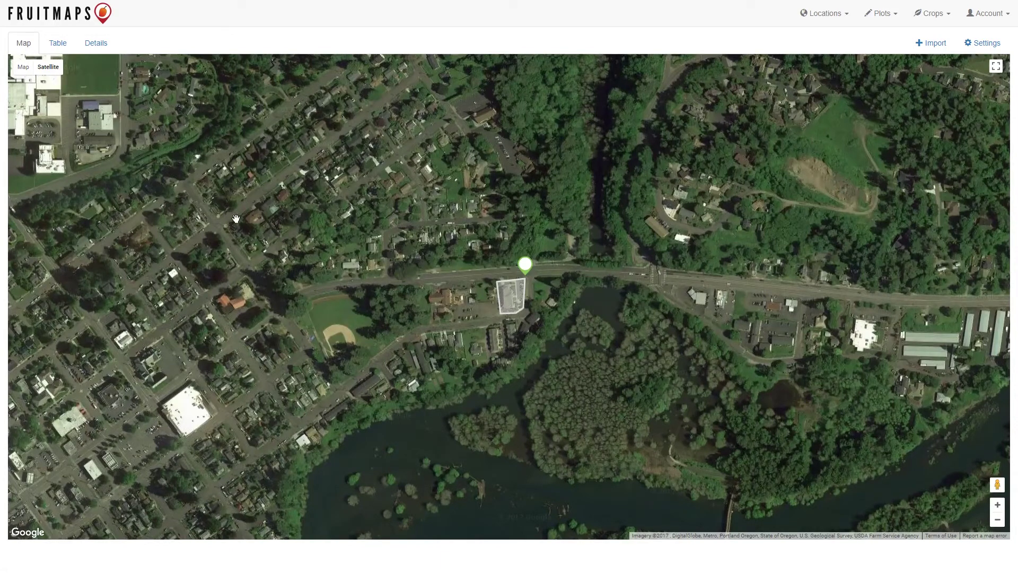
- View the location as a road map, return to satellite imagery, and zoom in one level on the plot
{"action": "left_click", "coordinate": [26, 68]}
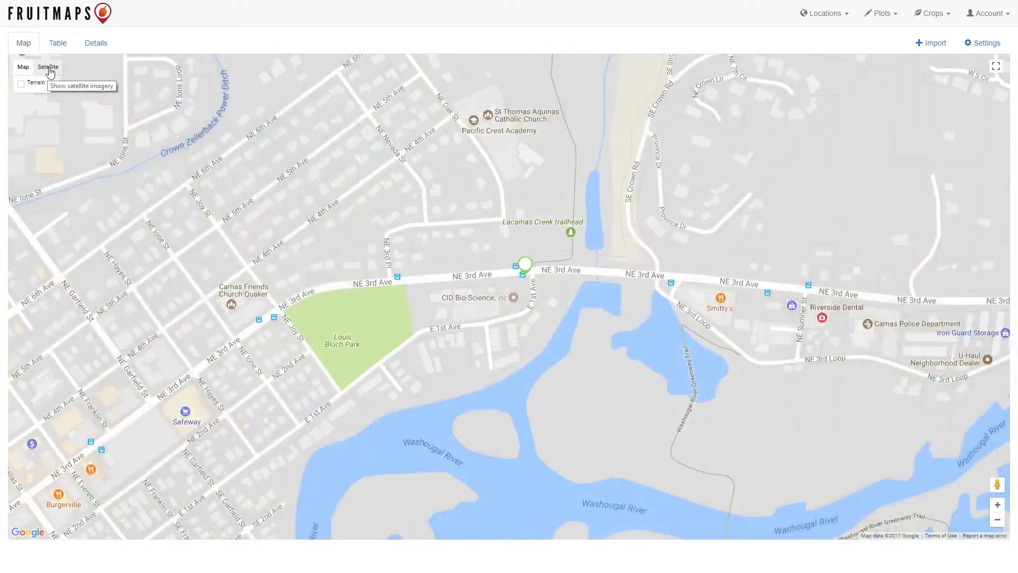
{"action": "left_click", "coordinate": [49, 69]}
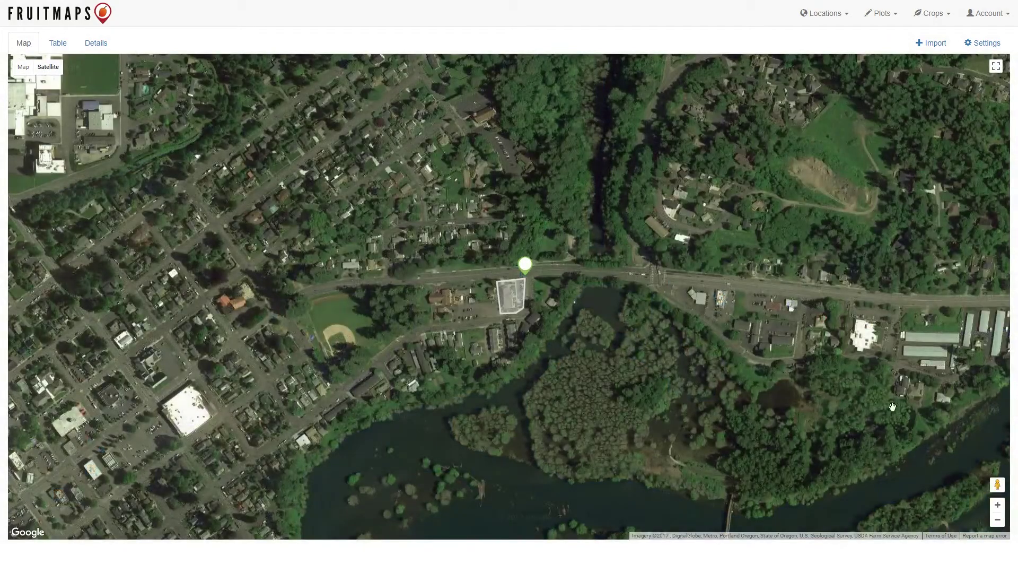
{"action": "left_click", "coordinate": [1002, 508]}
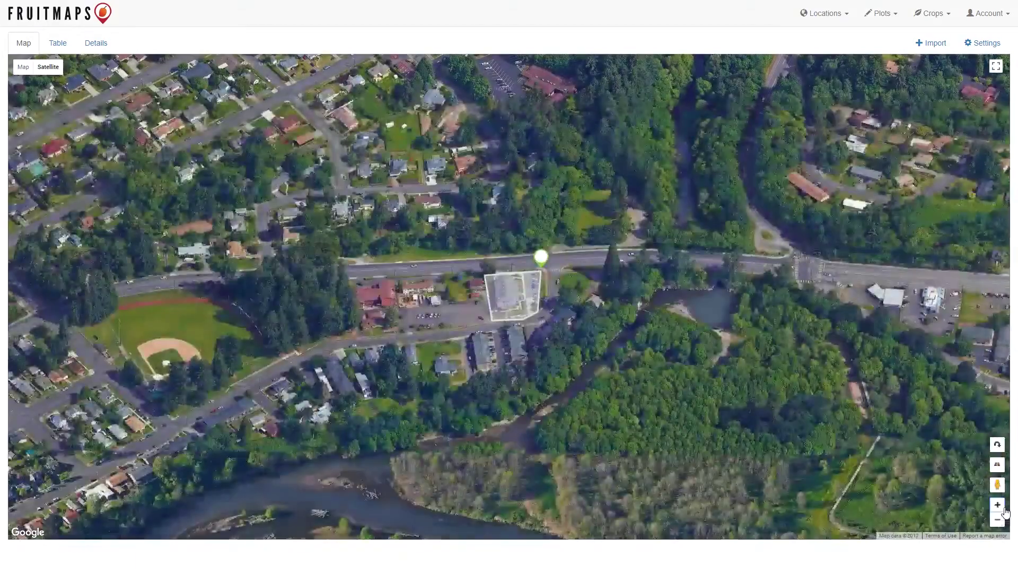
- Zoom in one level on the plot and rotate the aerial view through a full turn
{"action": "left_click", "coordinate": [1004, 509]}
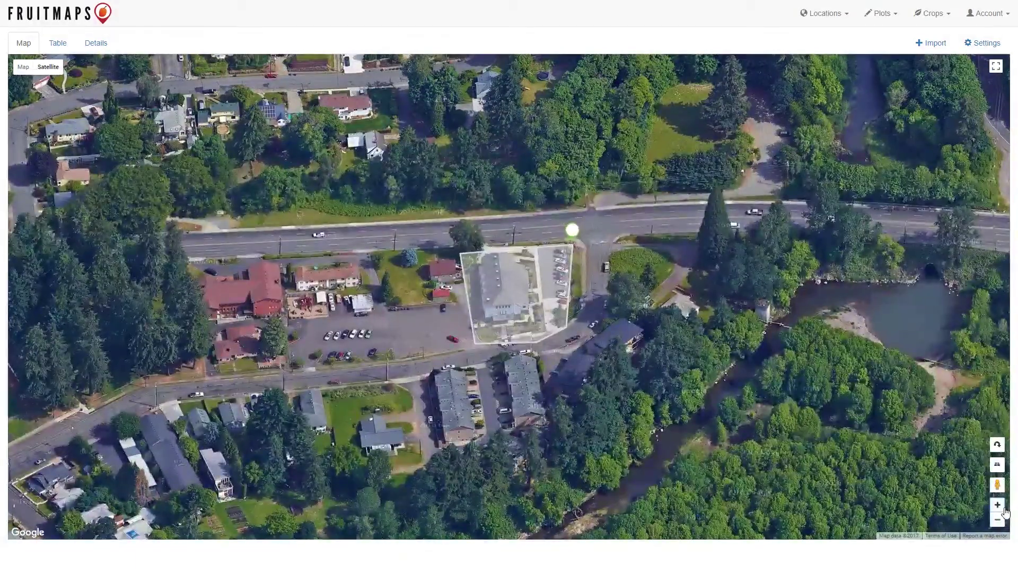
{"action": "left_click", "coordinate": [998, 446]}
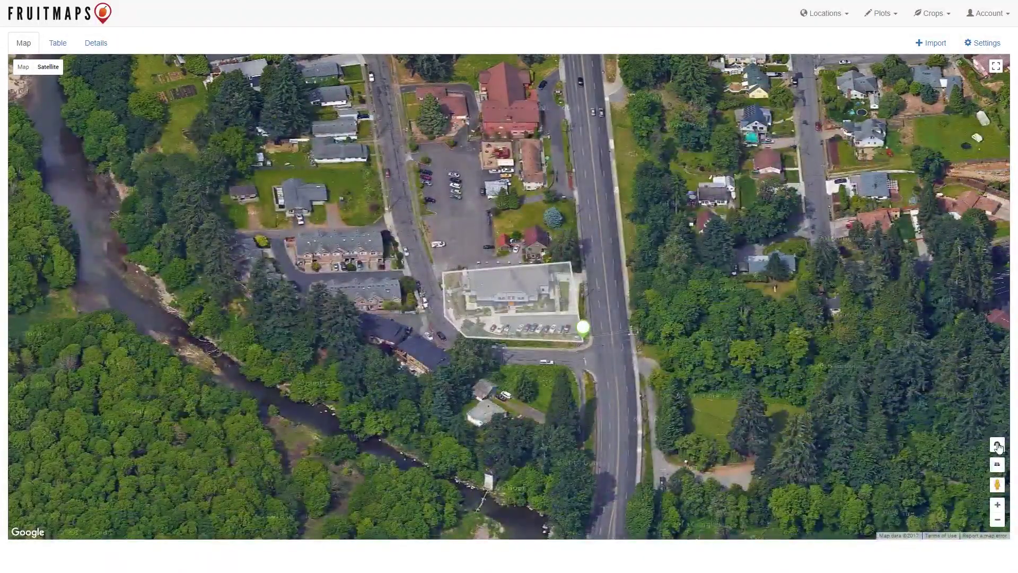
{"action": "left_click", "coordinate": [998, 446]}
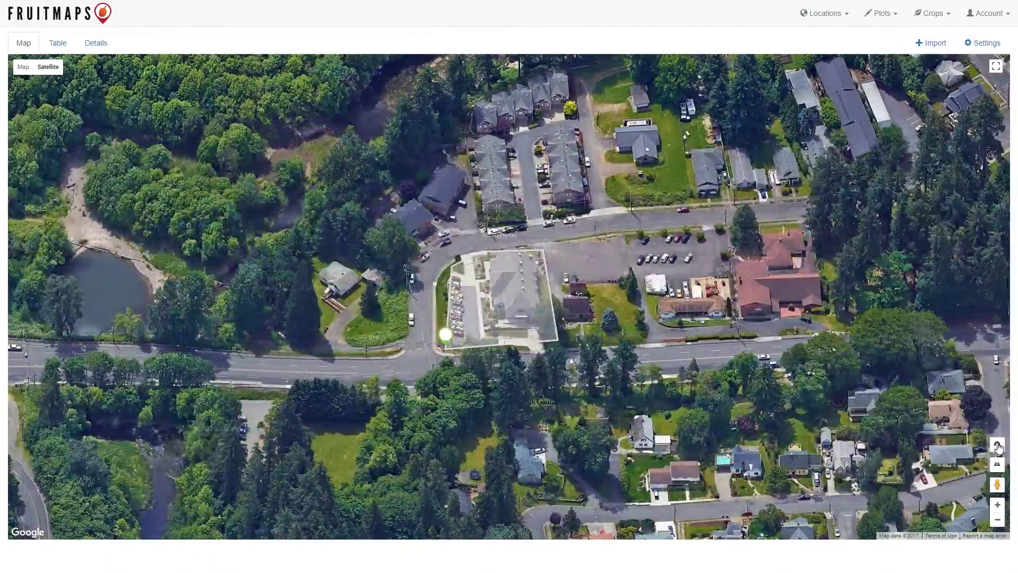
{"action": "left_click", "coordinate": [998, 446]}
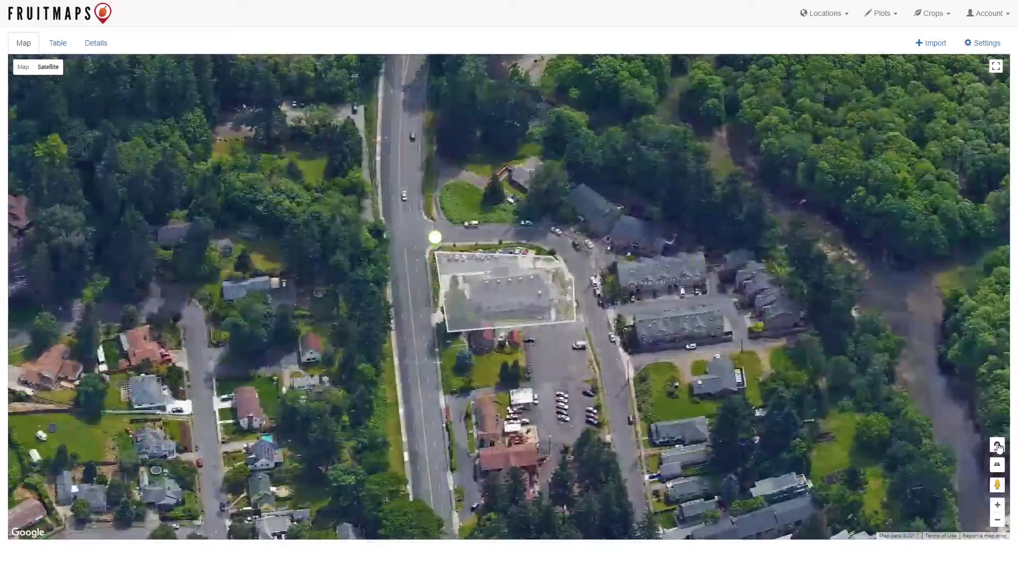
{"action": "left_click", "coordinate": [998, 446]}
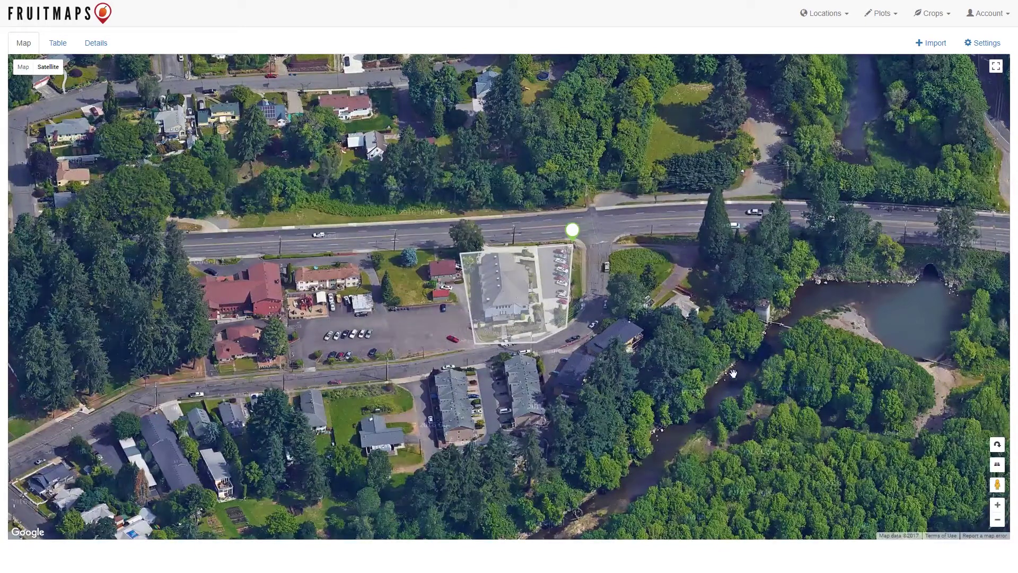
- View the table of plots and the details charts, and return to the map
{"action": "left_click", "coordinate": [68, 45]}
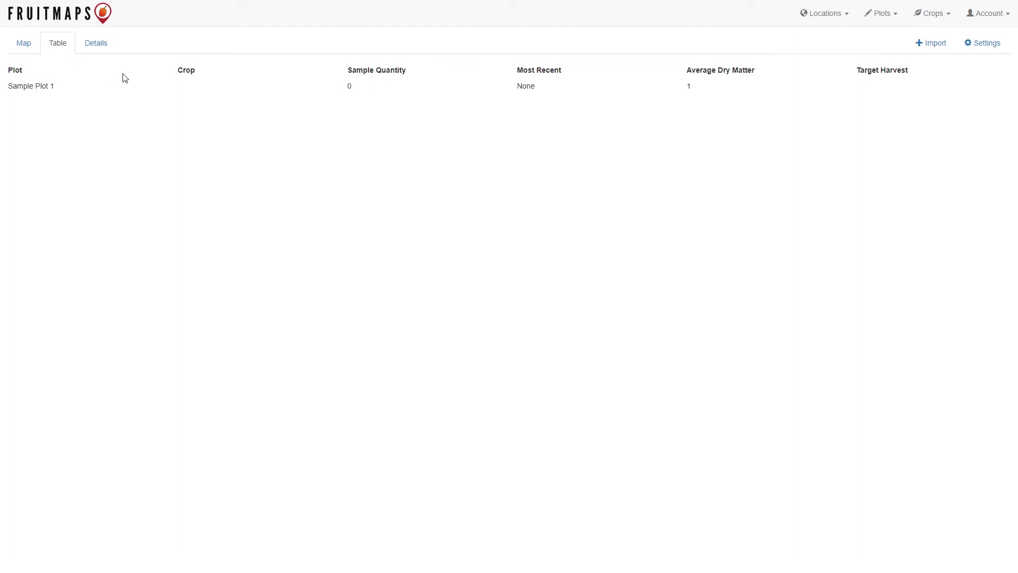
{"action": "left_click", "coordinate": [106, 49]}
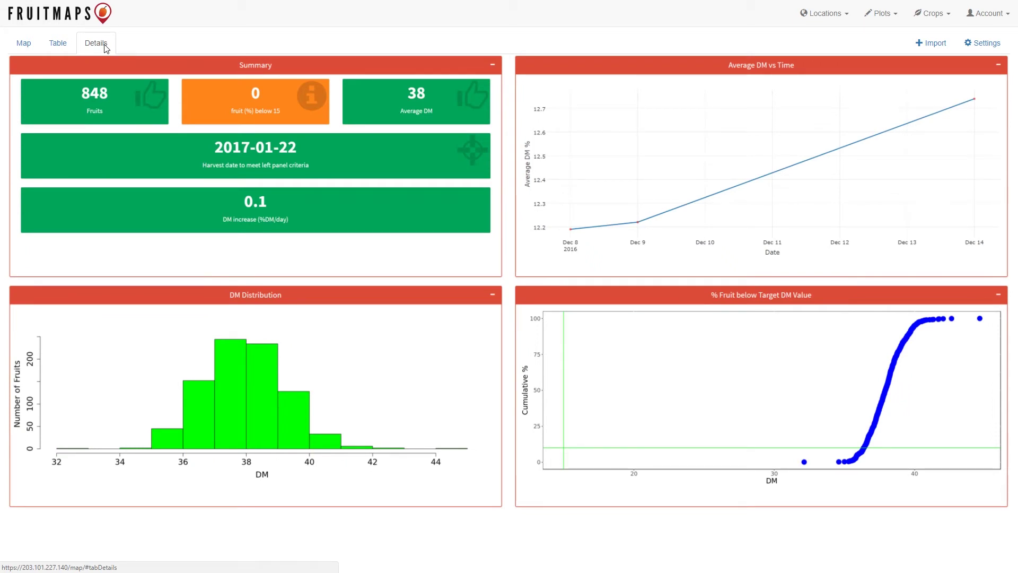
{"action": "left_click", "coordinate": [26, 46]}
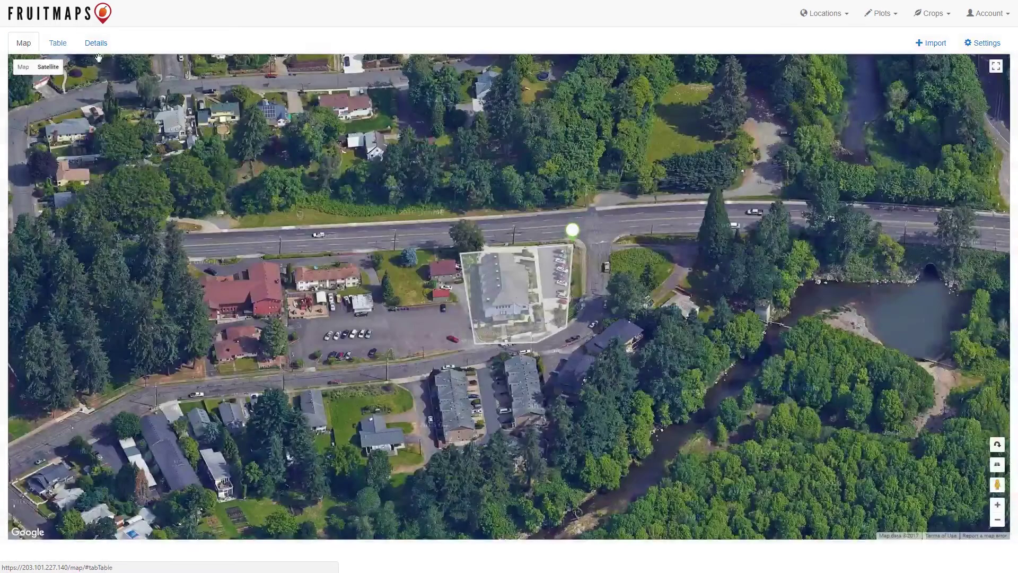
- View the import options for adding a new image, and close them without adding one
{"action": "left_click", "coordinate": [921, 42]}
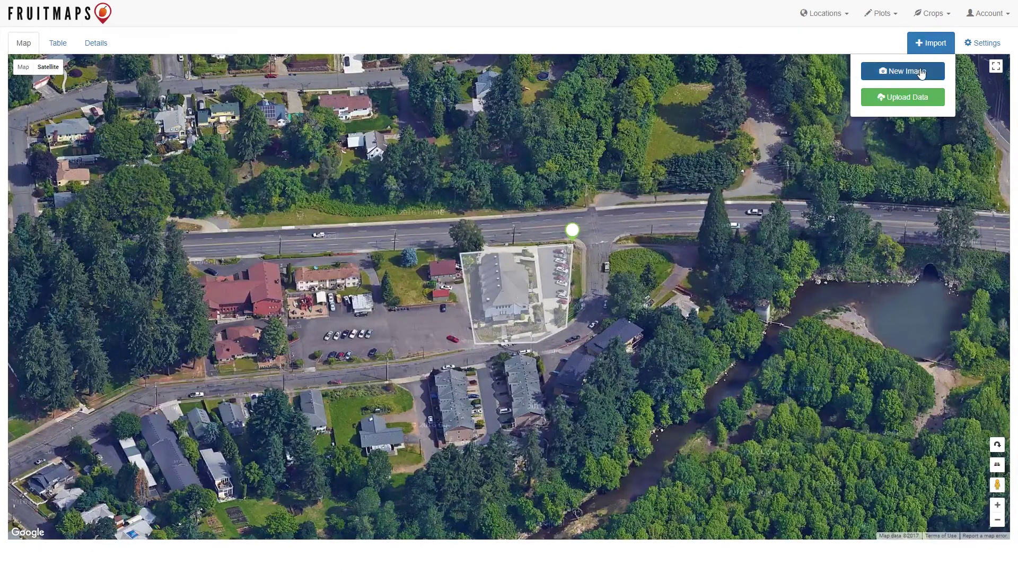
{"action": "left_click", "coordinate": [920, 70]}
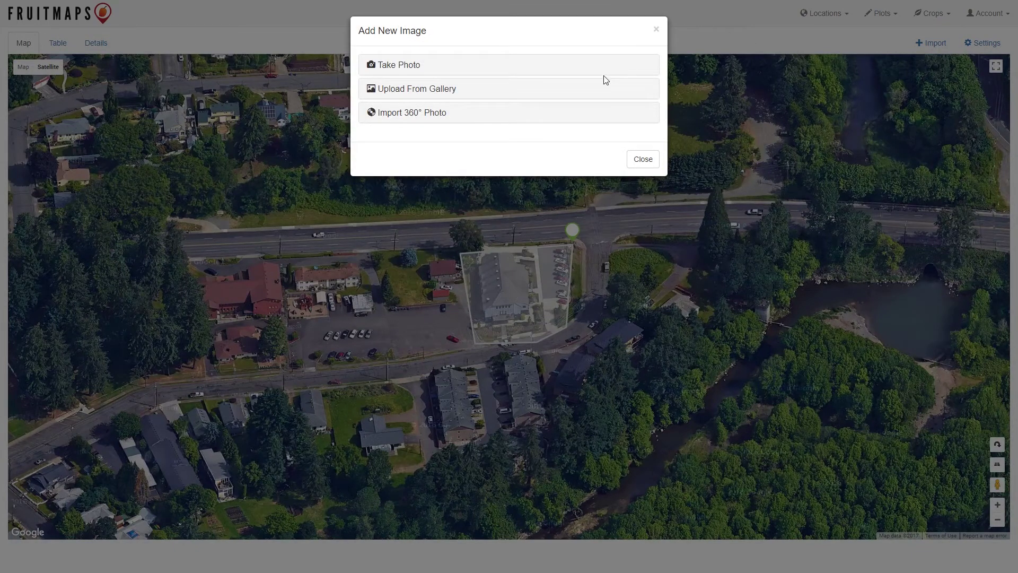
{"action": "left_click", "coordinate": [643, 159]}
- Choose the sample file APS_28 for a data upload, and review its location and date/time details
{"action": "left_click", "coordinate": [932, 43]}
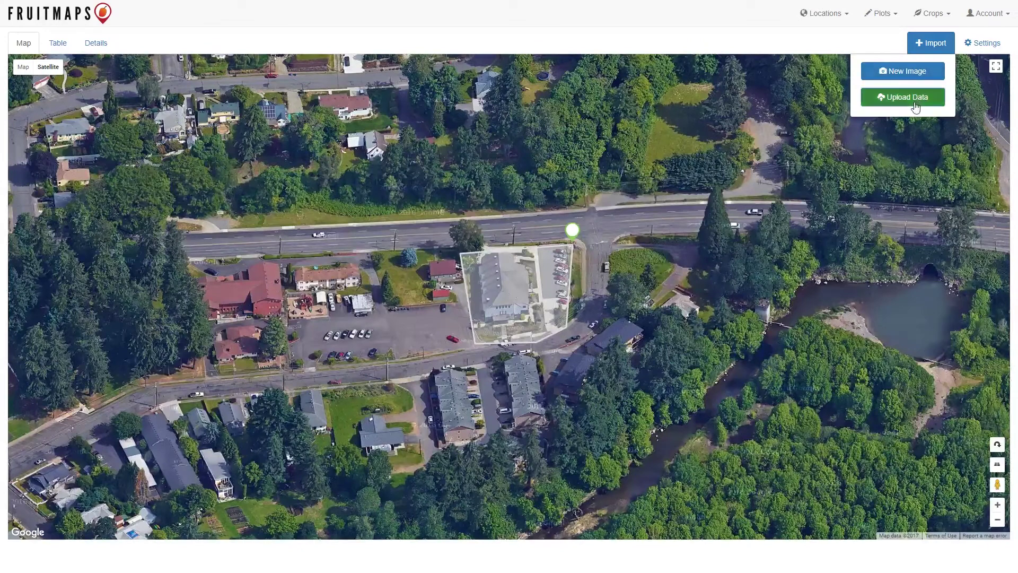
{"action": "left_click", "coordinate": [912, 100]}
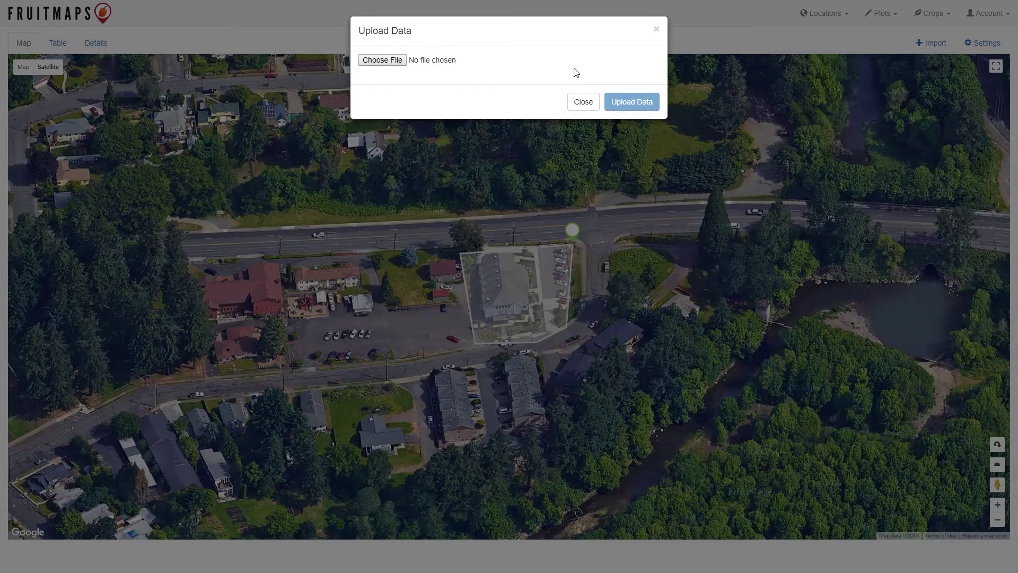
{"action": "left_click", "coordinate": [397, 60]}
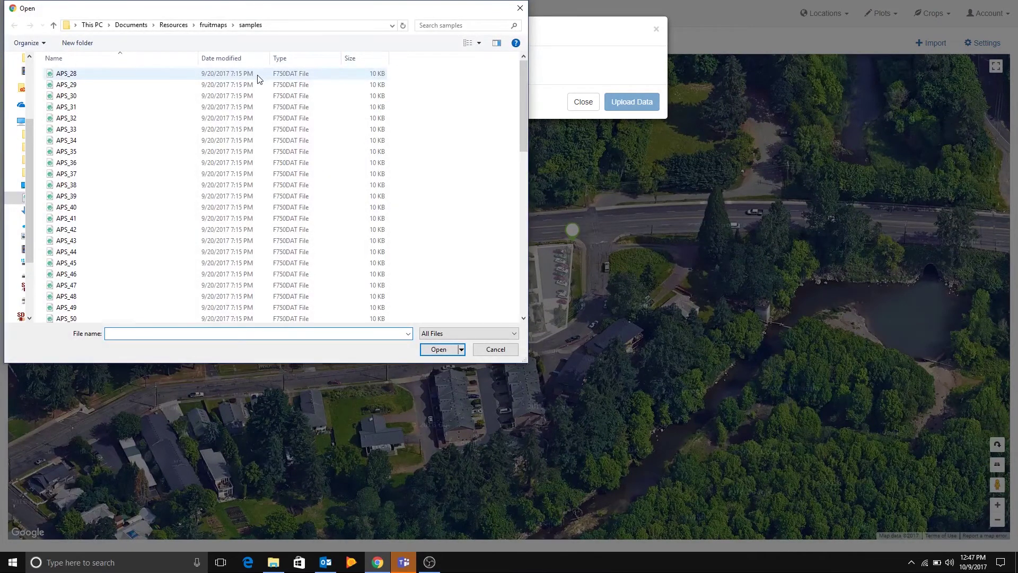
{"action": "double_click", "coordinate": [258, 78]}
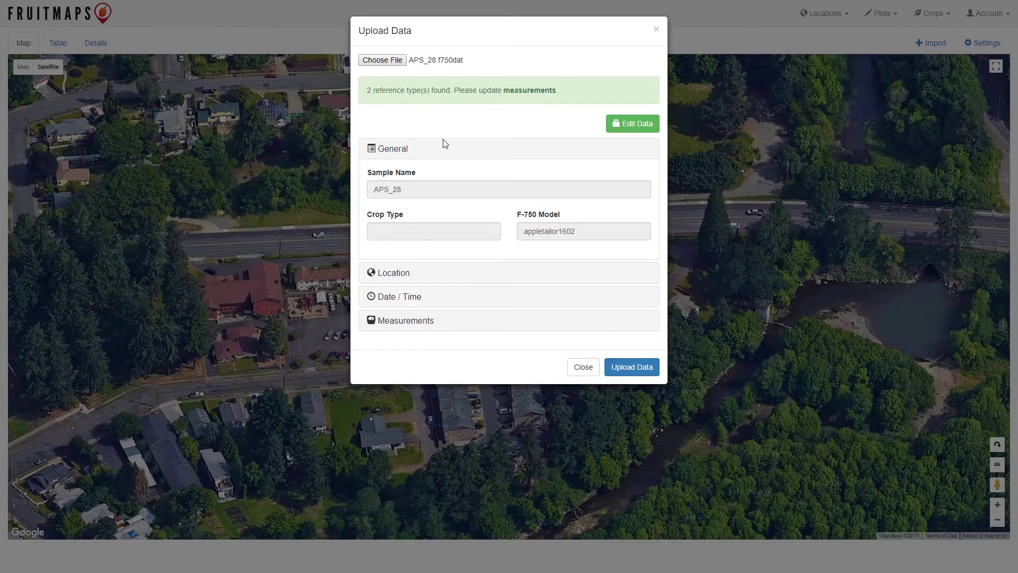
{"action": "left_click", "coordinate": [397, 273]}
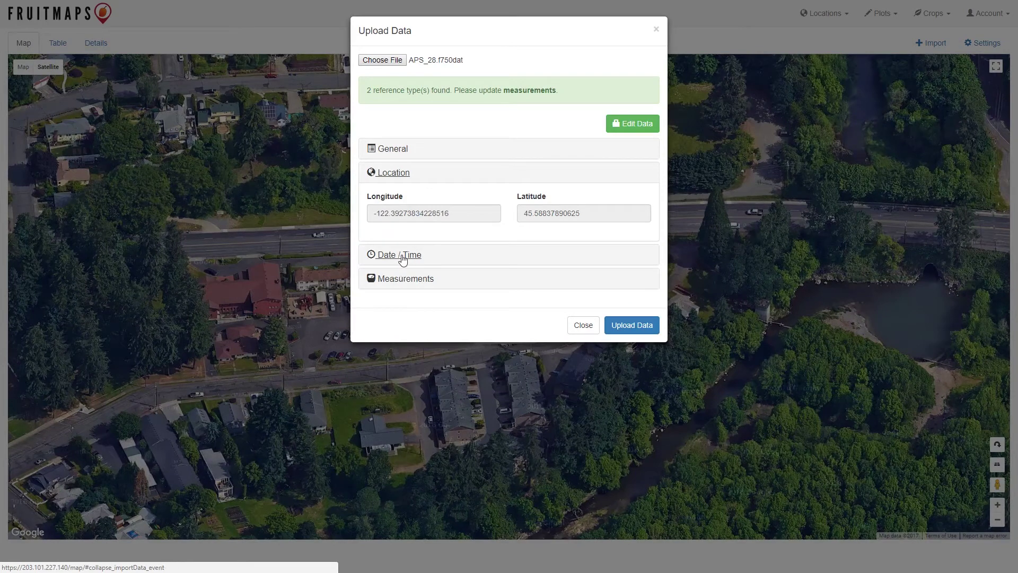
{"action": "left_click", "coordinate": [403, 257]}
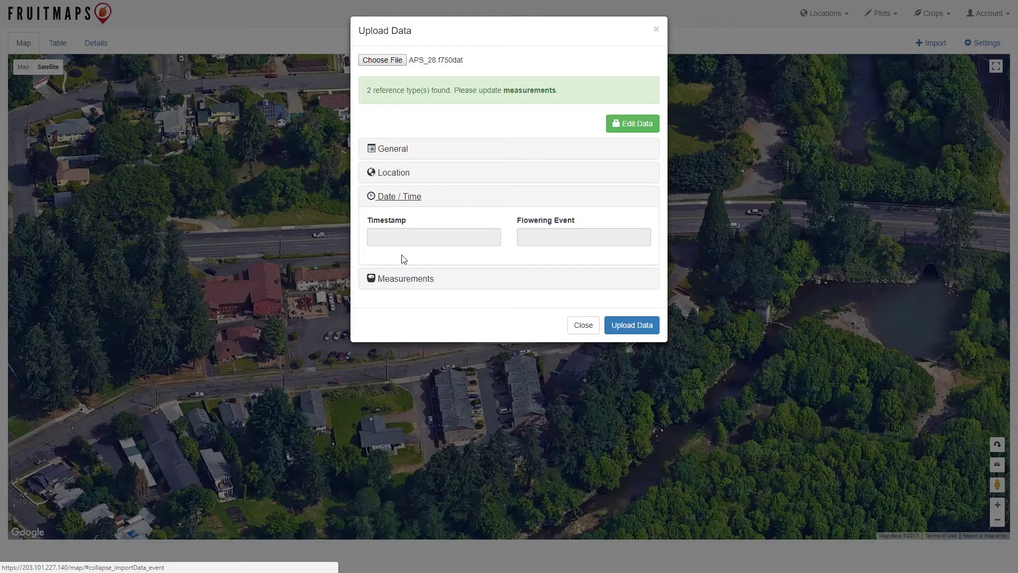
- Assign the reference types Brix and Dry Matter to the matching measurements, and upload the sample data
{"action": "left_click", "coordinate": [403, 280]}
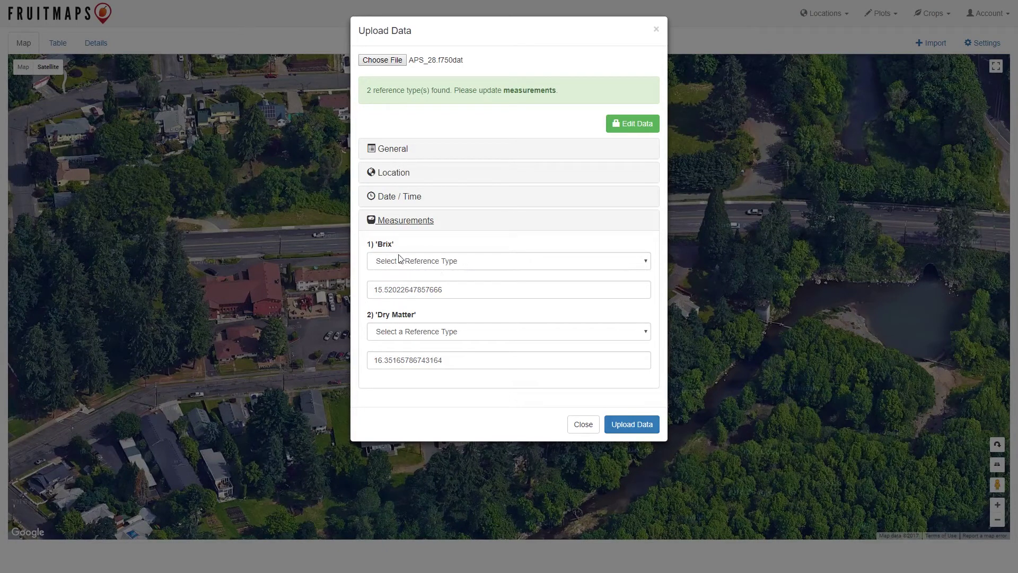
{"action": "left_click", "coordinate": [410, 264]}
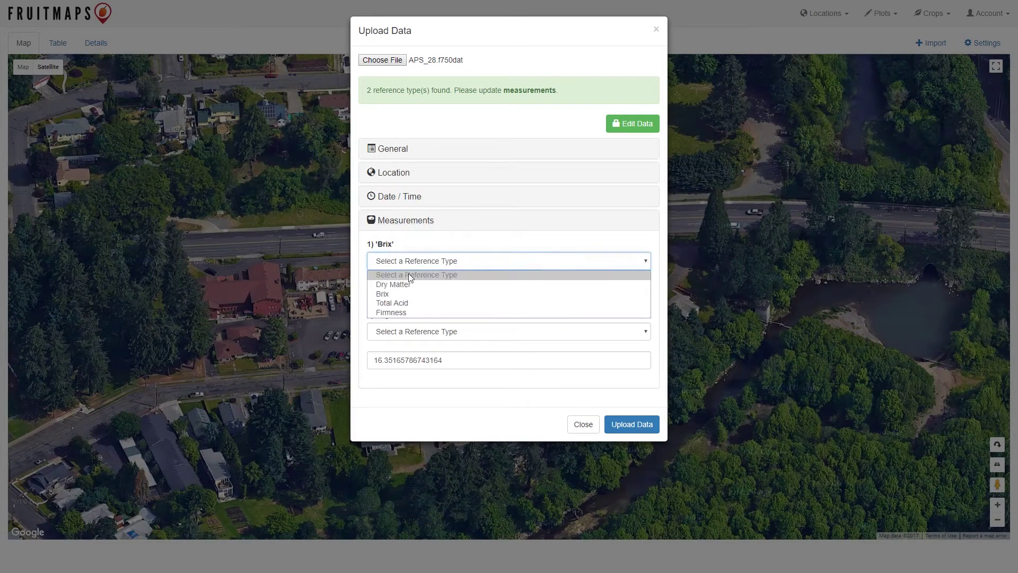
{"action": "left_click", "coordinate": [410, 296]}
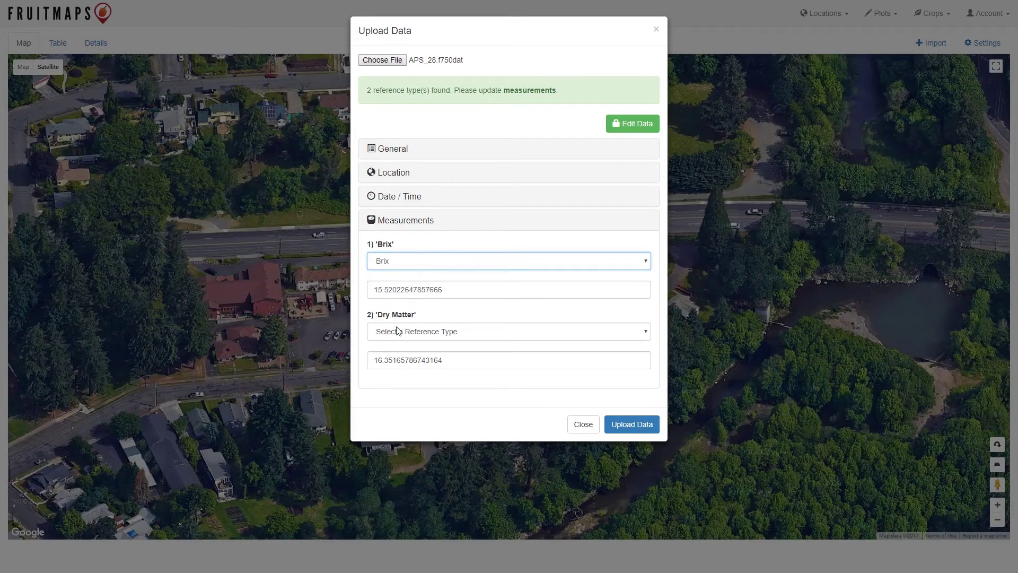
{"action": "left_click", "coordinate": [412, 333]}
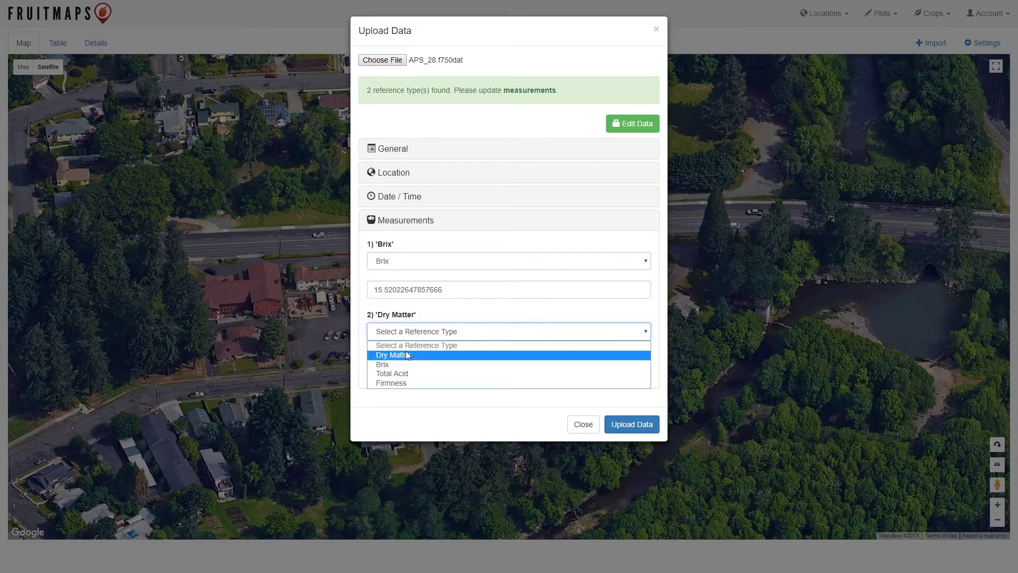
{"action": "left_click", "coordinate": [409, 355]}
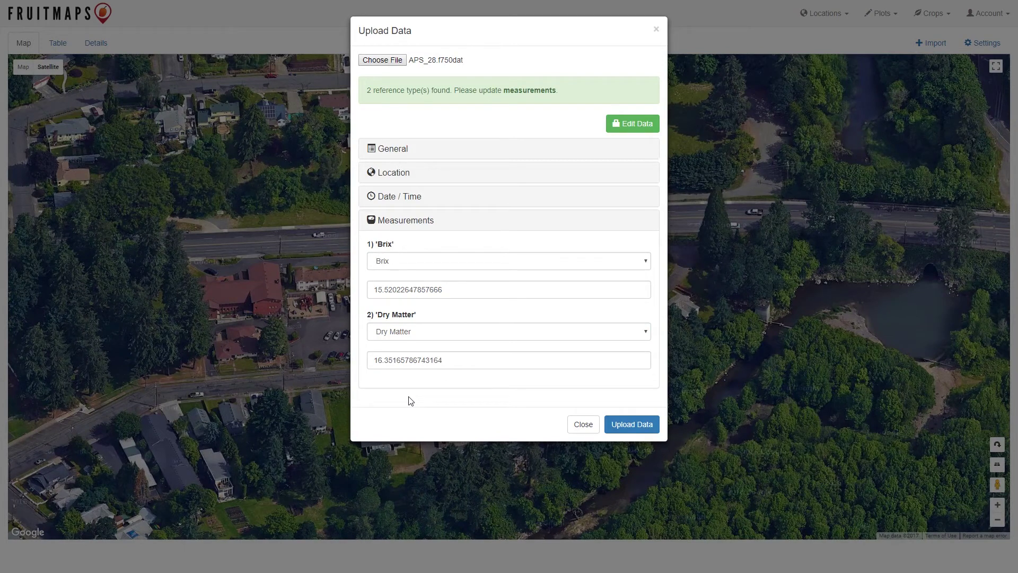
{"action": "left_click", "coordinate": [631, 428]}
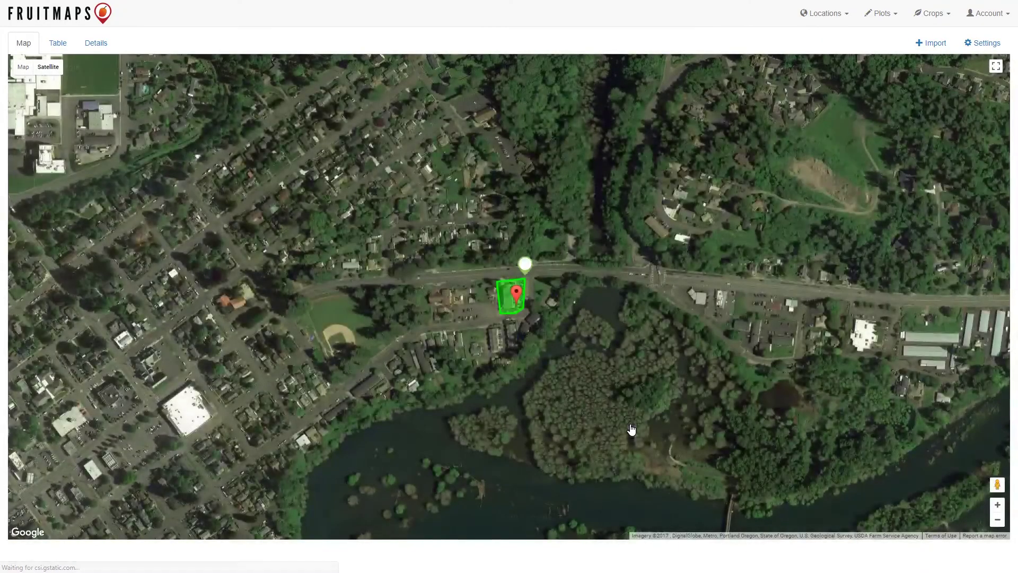
- Show the details of the APS_28 sample and of Sample Plot 1 on the map, and examine the plot up close
{"action": "left_click", "coordinate": [517, 293]}
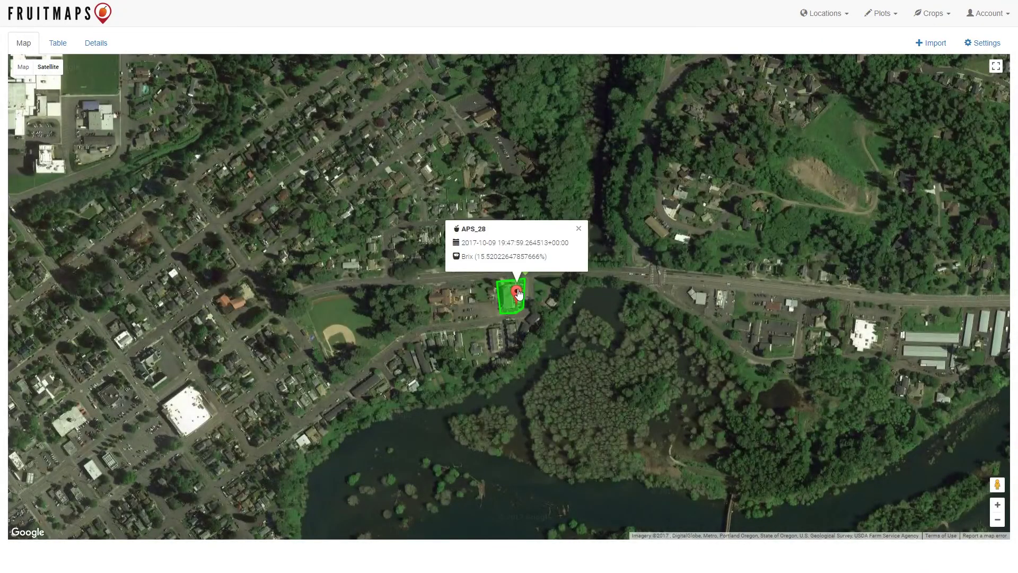
{"action": "left_click", "coordinate": [507, 307]}
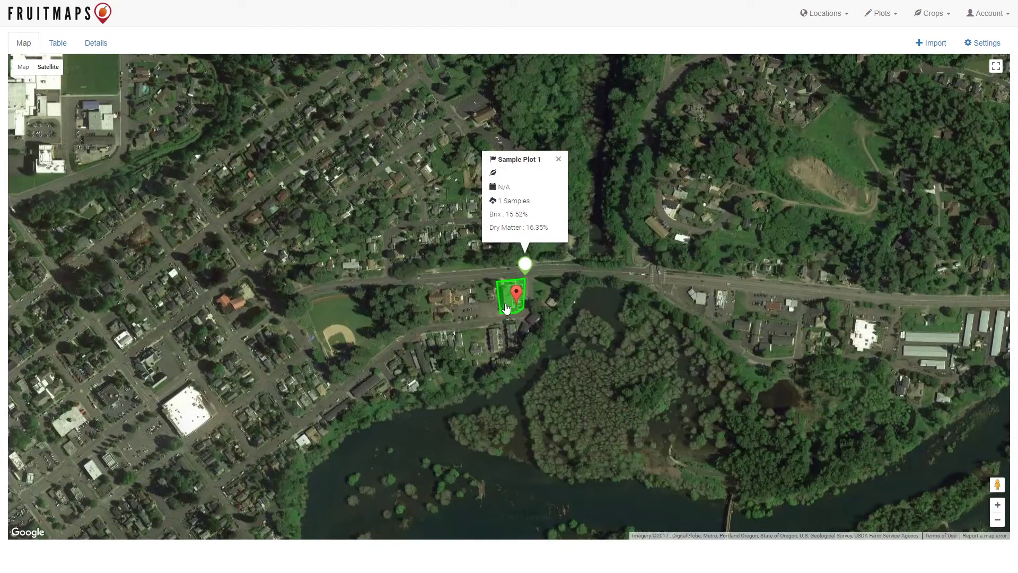
{"action": "left_click", "coordinate": [507, 307]}
{"action": "left_click", "coordinate": [998, 505]}
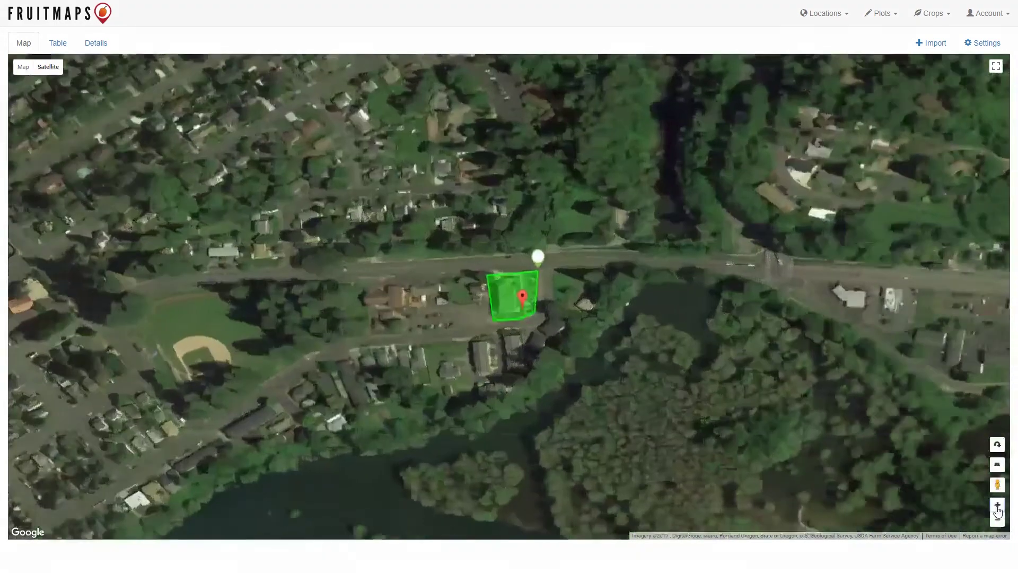
{"action": "left_click", "coordinate": [997, 506]}
{"action": "left_click", "coordinate": [997, 506]}
{"action": "left_click", "coordinate": [996, 506]}
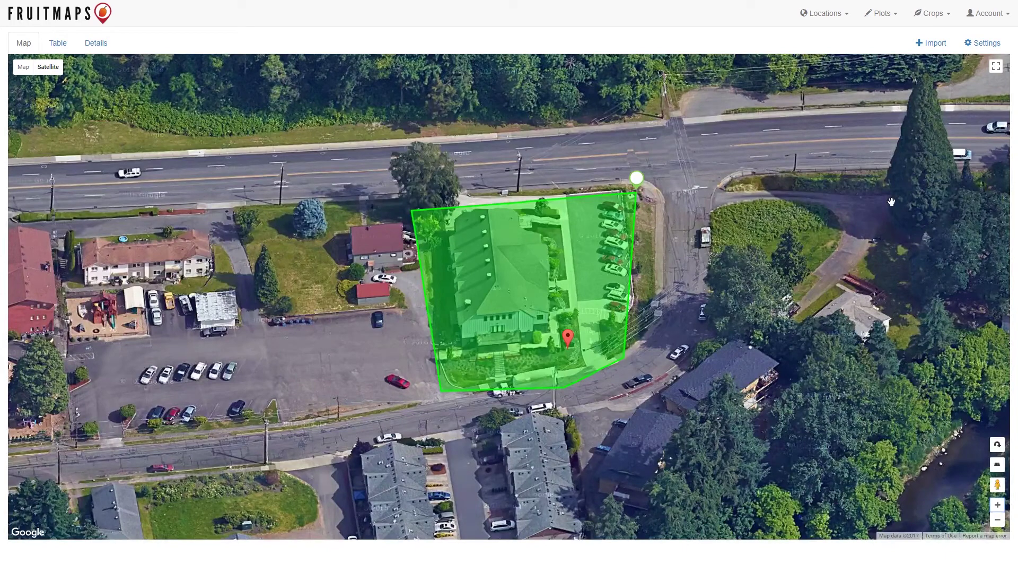
- Apply a Dry Matter reference value target of 17 to Sample Plot 1, and check the plot's colour on the map
{"action": "left_click", "coordinate": [988, 45]}
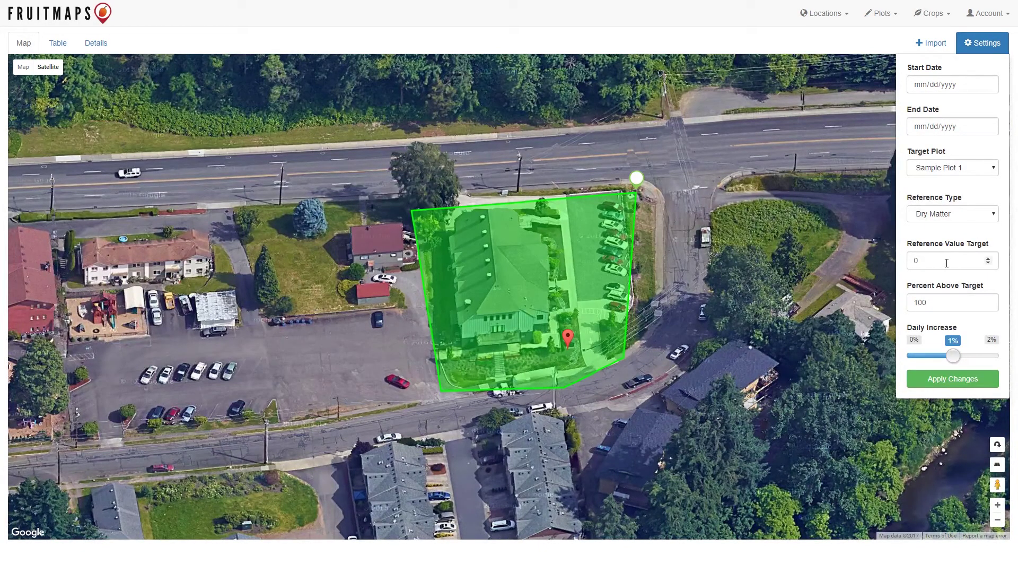
{"action": "left_click", "coordinate": [591, 313]}
{"action": "left_click", "coordinate": [568, 359]}
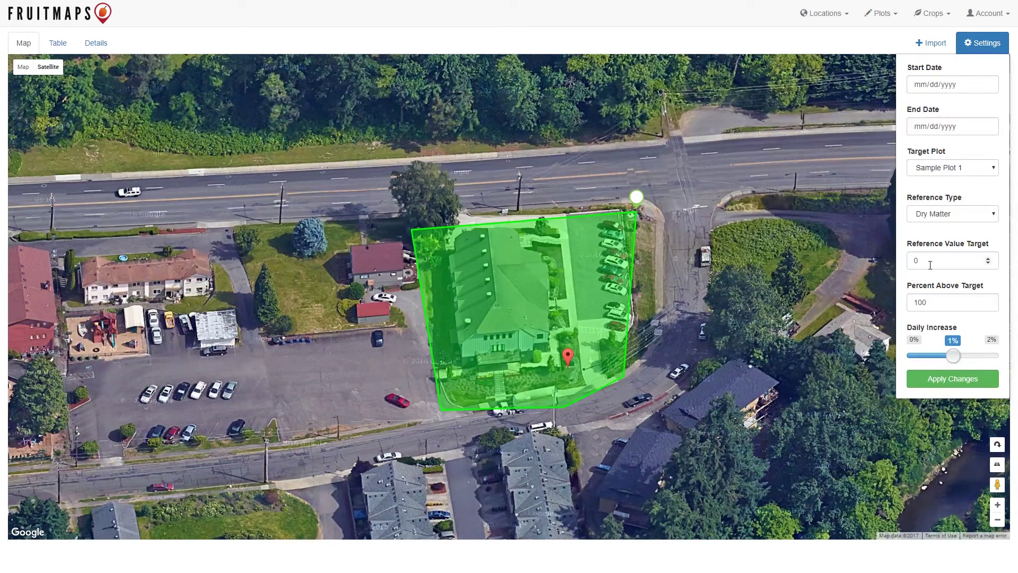
{"action": "left_click_drag", "start_coordinate": [930, 263], "coordinate": [848, 256]}
{"action": "type", "text": "17"}
{"action": "left_click", "coordinate": [975, 390]}
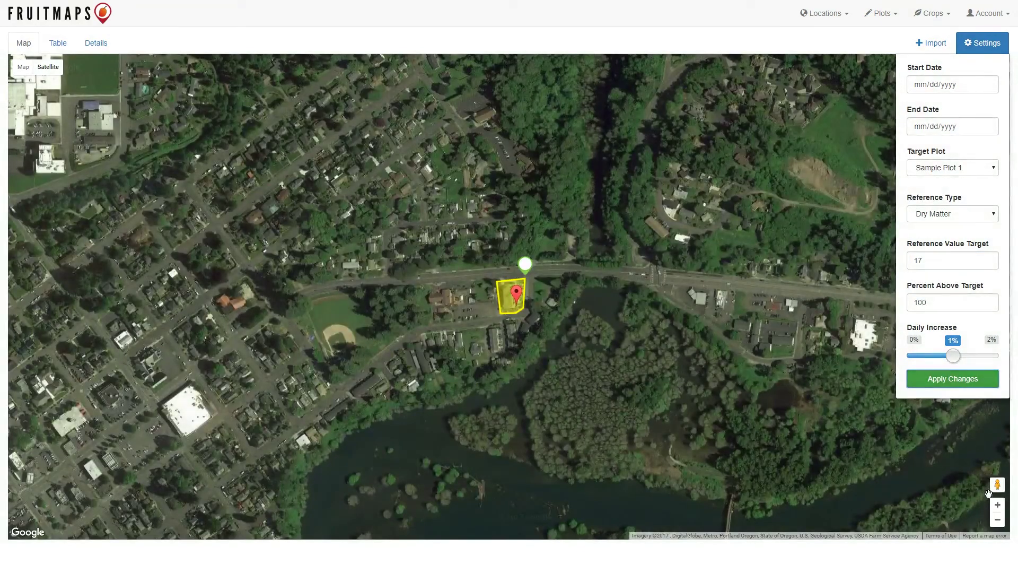
{"action": "left_click", "coordinate": [997, 504]}
{"action": "left_click", "coordinate": [997, 507]}
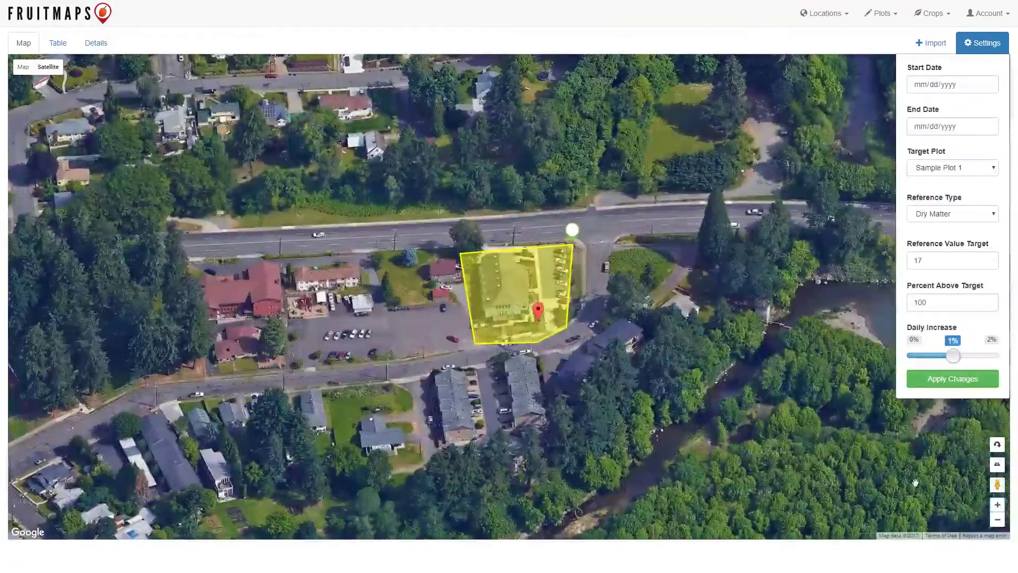
{"action": "left_click", "coordinate": [517, 326]}
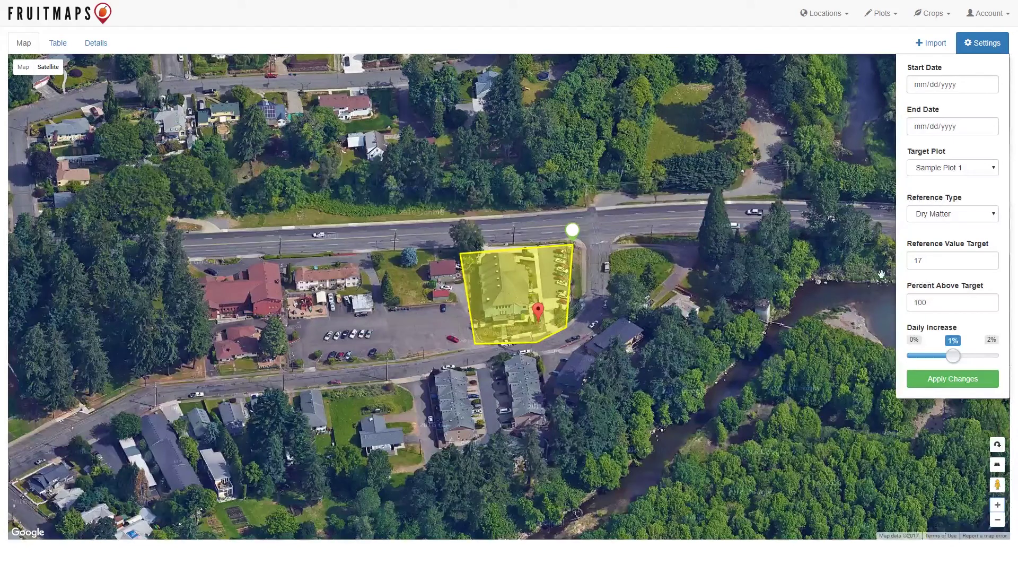
- Apply a reference value target of 18 to Sample Plot 1, and check the plot's colour up close
{"action": "double_click", "coordinate": [966, 265]}
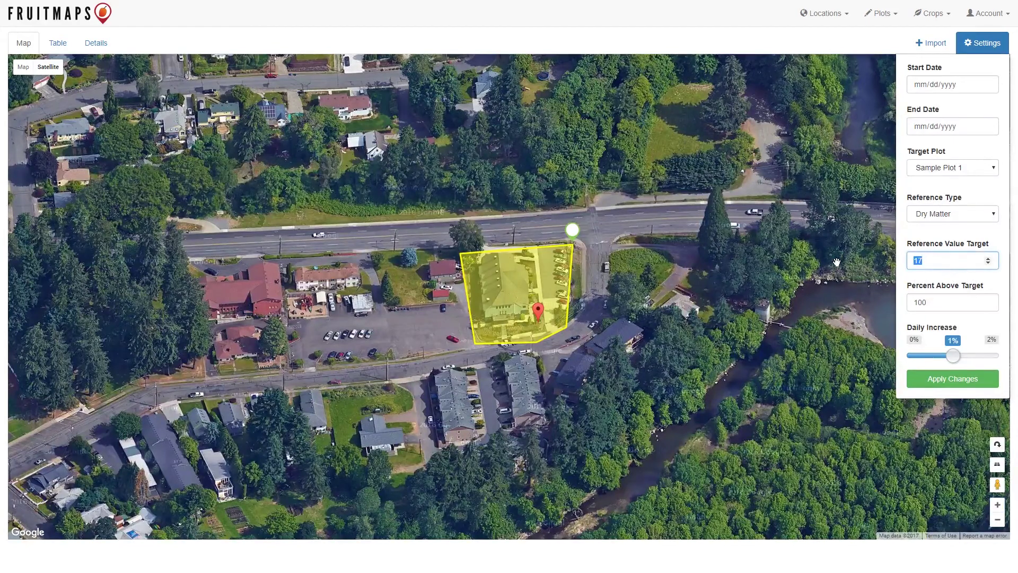
{"action": "type", "text": "18"}
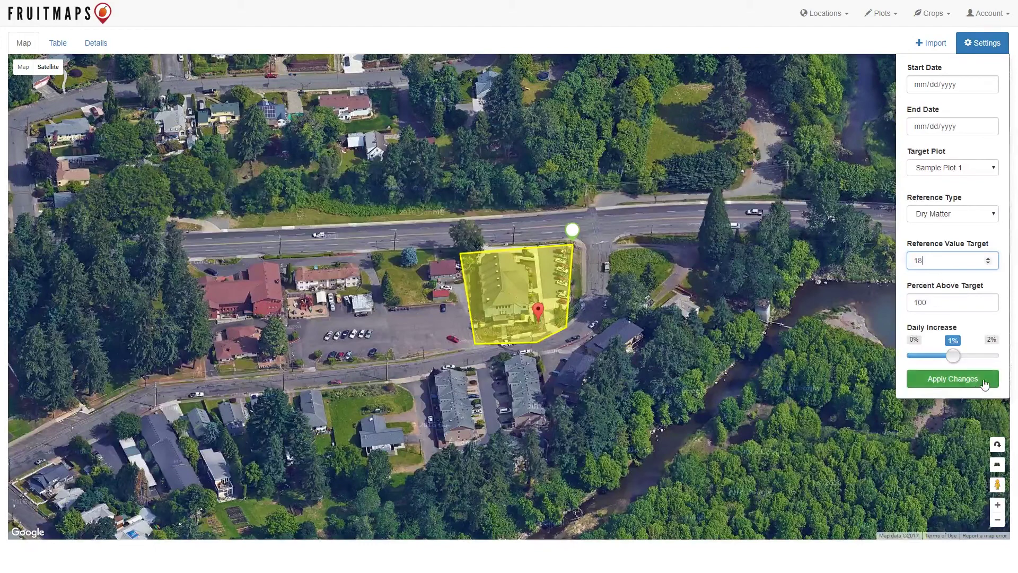
{"action": "left_click", "coordinate": [967, 380]}
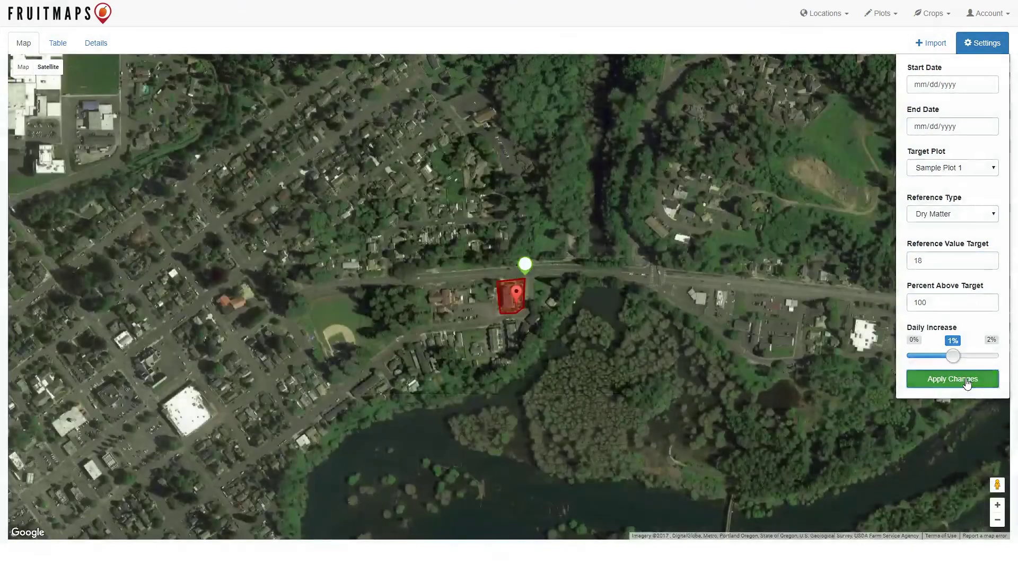
{"action": "left_click", "coordinate": [997, 506]}
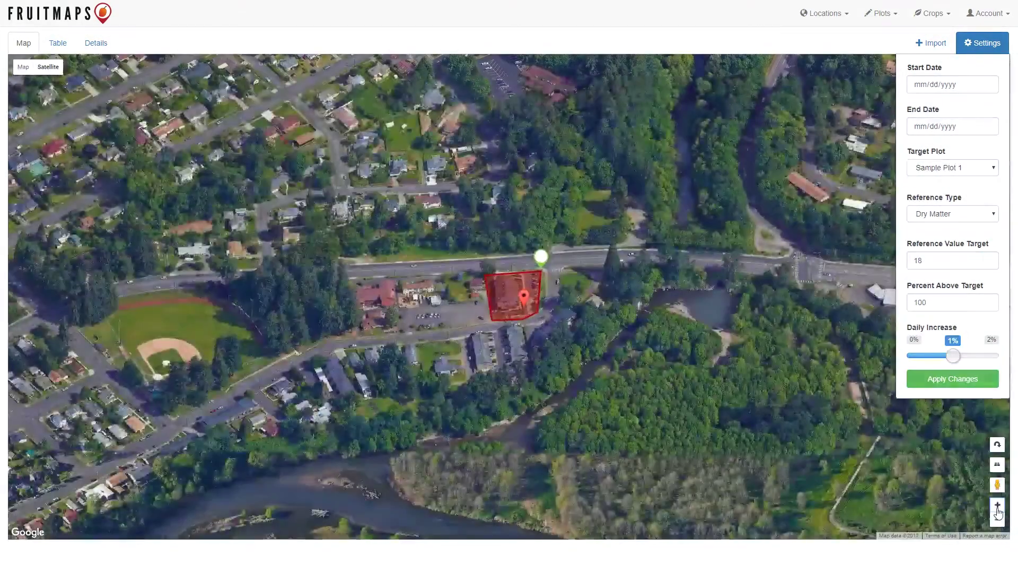
{"action": "left_click", "coordinate": [997, 507]}
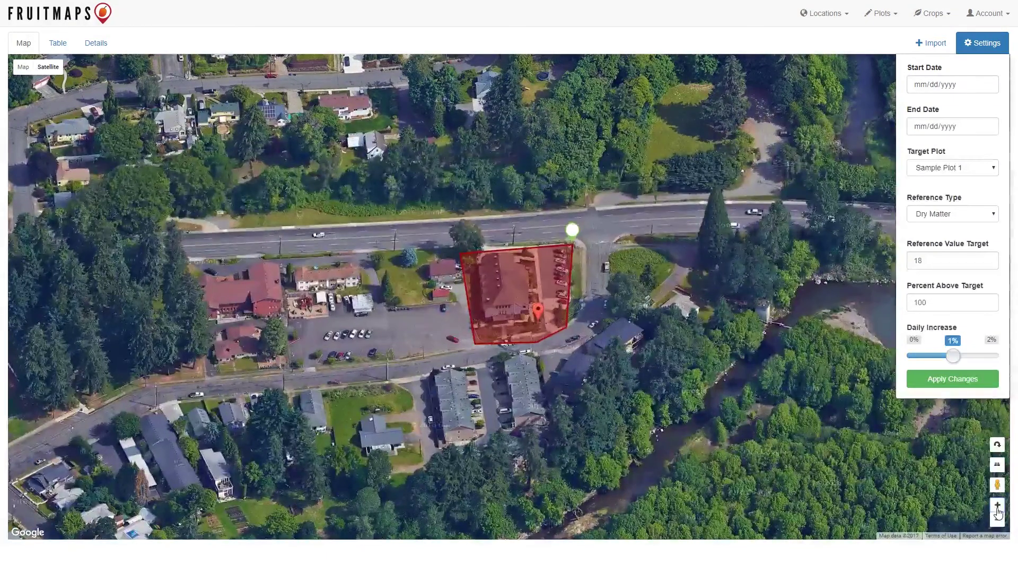